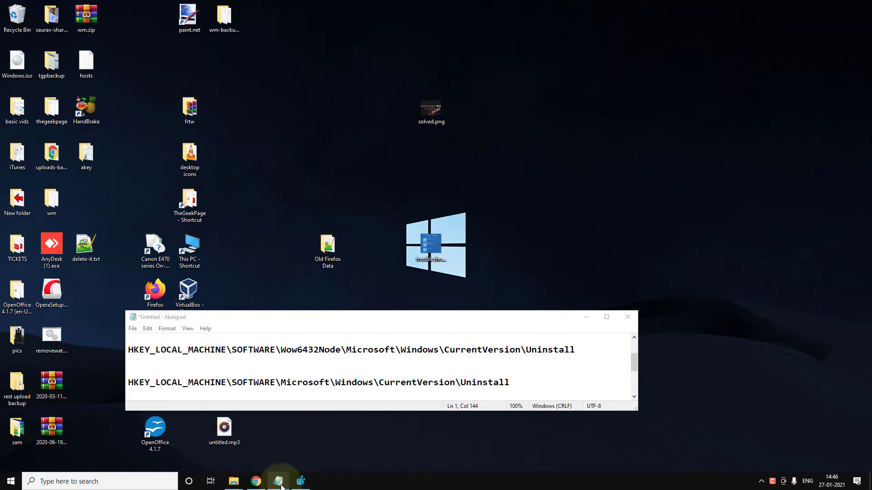
In the second Notepad window, select the Microsoft support link about fixing blocked program installs and removals
{"action": "mouse_move", "coordinate": [281, 486]}
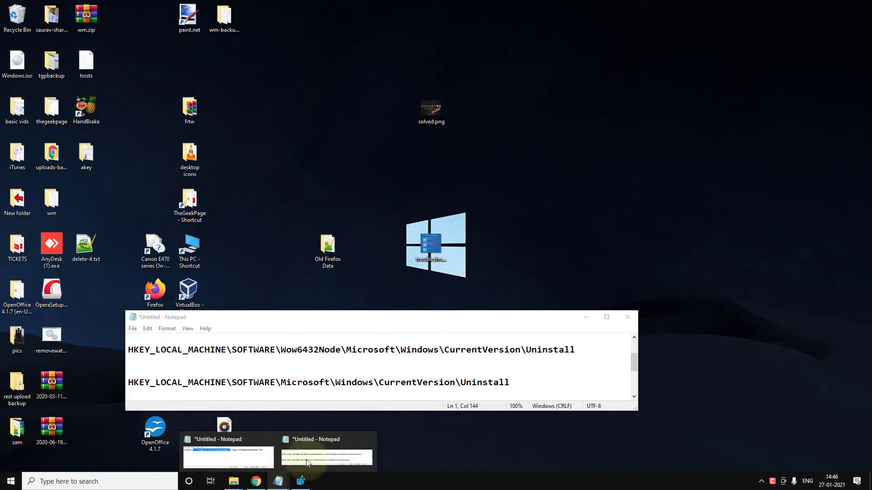
{"action": "left_click", "coordinate": [324, 456]}
{"action": "scroll", "coordinate": [324, 373], "scroll_direction": "down", "scroll_amount": 3}
{"action": "scroll", "coordinate": [324, 374], "scroll_direction": "up", "scroll_amount": 3}
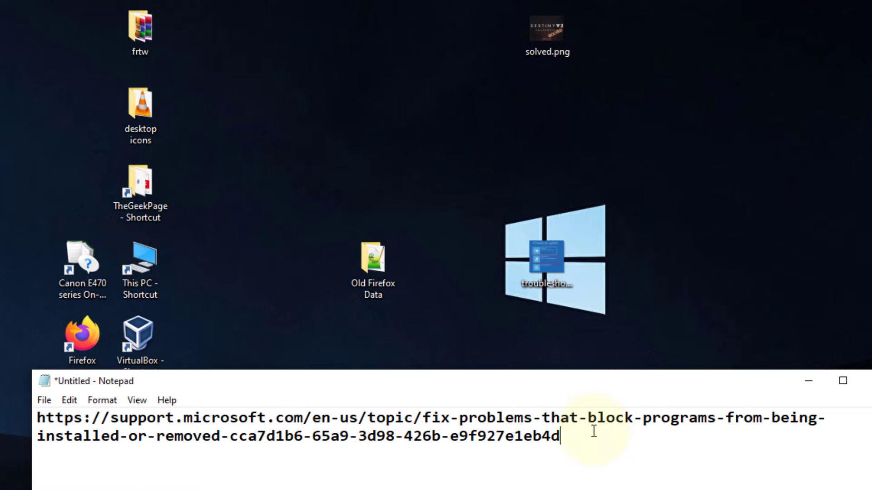
{"action": "left_click_drag", "start_coordinate": [584, 434], "coordinate": [19, 425]}
{"action": "right_click", "coordinate": [116, 421]}
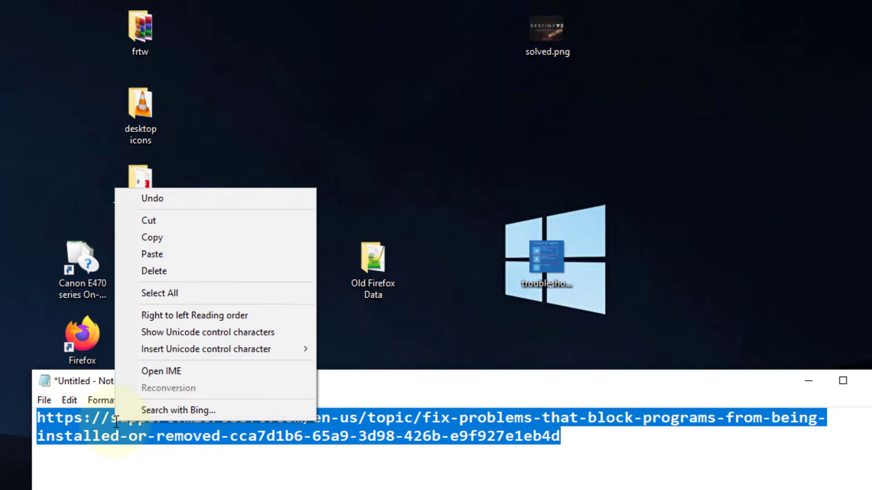
Copy the support link and load it in Chrome with Paste and go
{"action": "left_click", "coordinate": [156, 238]}
{"action": "key", "text": "super+s"}
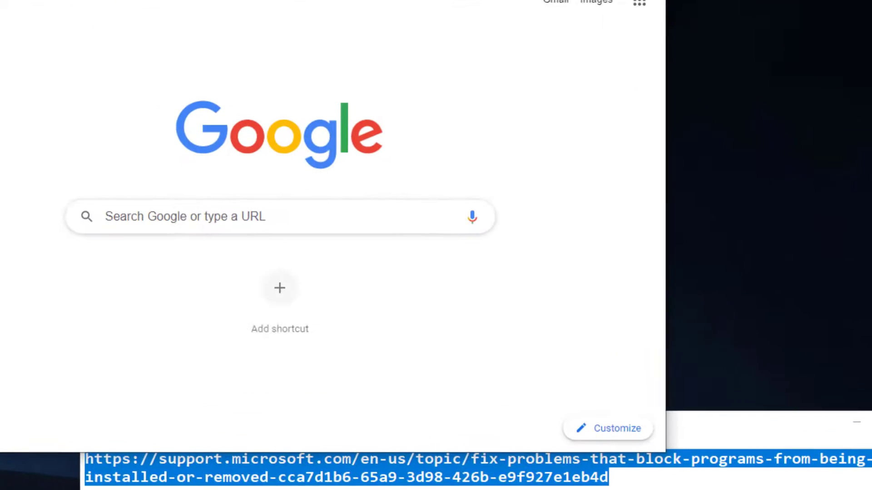
{"action": "right_click", "coordinate": [262, 41]}
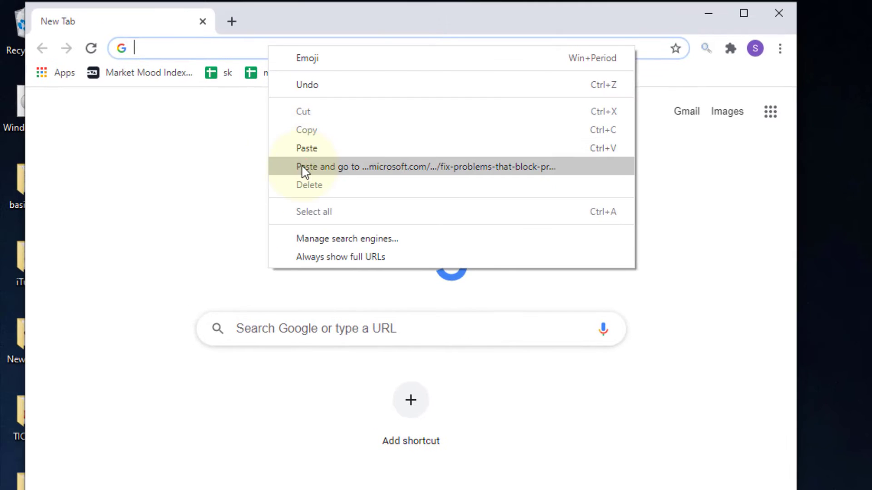
{"action": "left_click", "coordinate": [302, 171]}
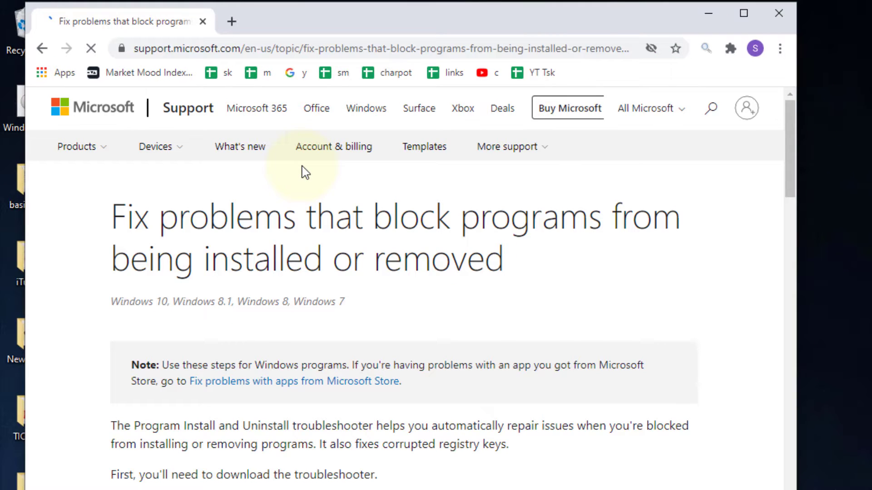
Look over the Download troubleshooter section of the page, then close Chrome
{"action": "scroll", "coordinate": [273, 332], "scroll_direction": "down", "scroll_amount": 2}
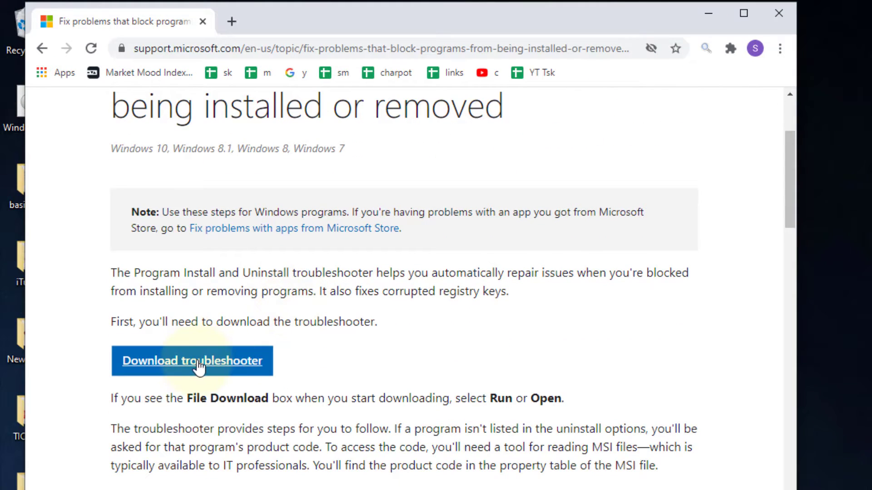
{"action": "scroll", "coordinate": [218, 345], "scroll_direction": "up", "scroll_amount": 2}
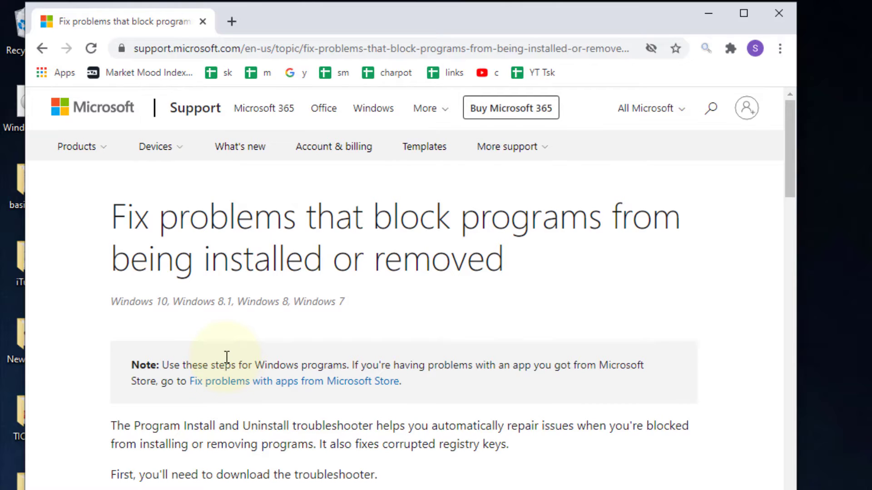
{"action": "left_click", "coordinate": [779, 13]}
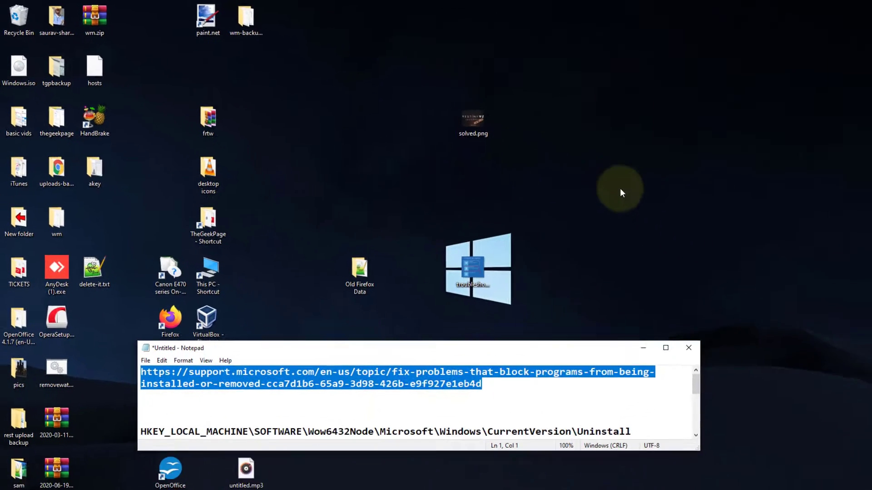
{"action": "scroll", "coordinate": [437, 383], "scroll_direction": "down", "scroll_amount": 1}
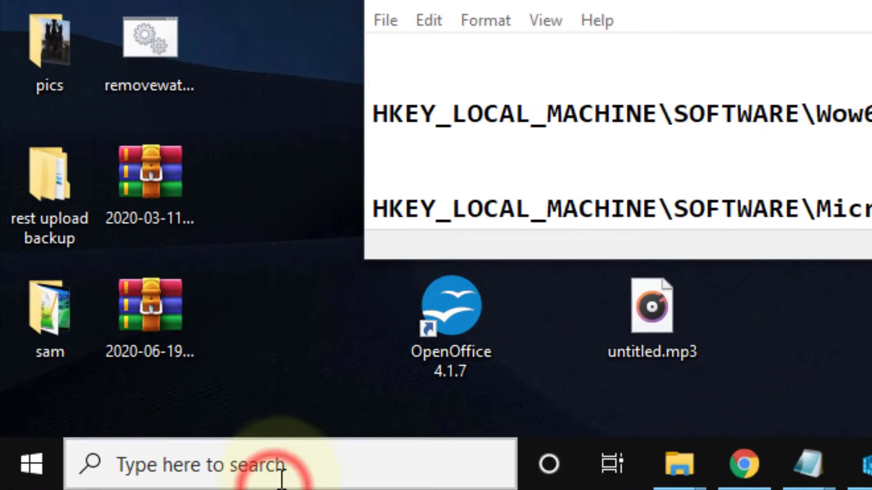
Launch Registry Editor from Windows search using 'regedi'
{"action": "left_click", "coordinate": [95, 481]}
{"action": "type", "text": "regedi"}
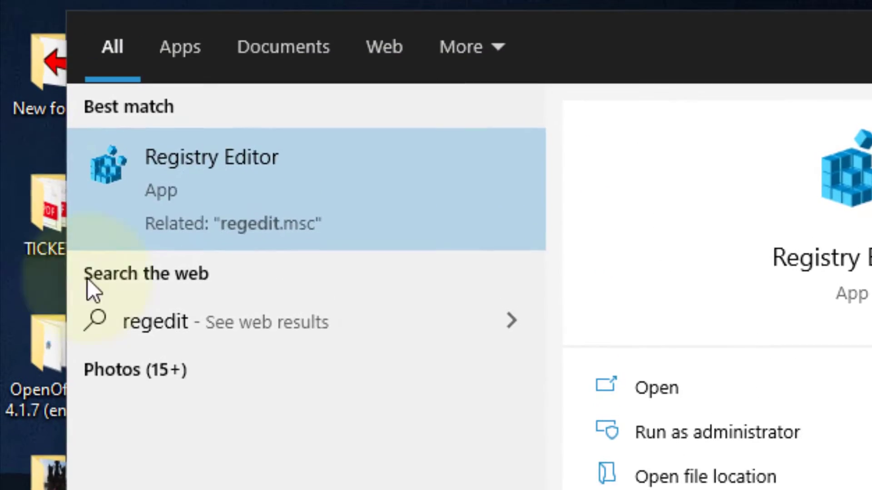
{"action": "left_click", "coordinate": [212, 181]}
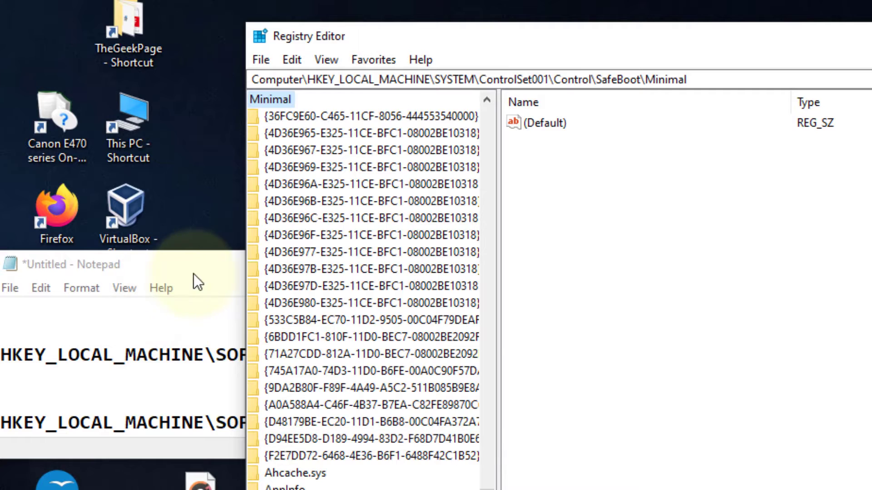
Copy the full HKEY_LOCAL_MACHINE Wow6432Node Uninstall key path from the Notepad notes
{"action": "left_click_drag", "start_coordinate": [206, 273], "coordinate": [593, 313]}
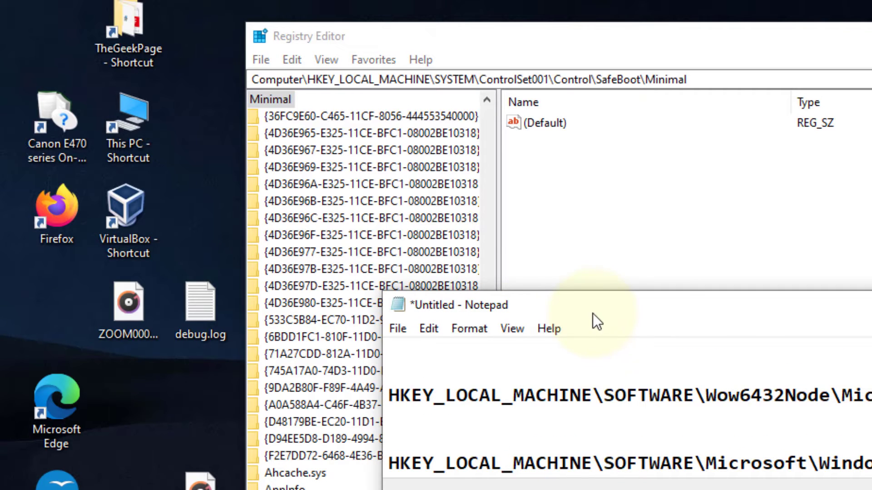
{"action": "left_click_drag", "start_coordinate": [870, 395], "coordinate": [390, 397]}
{"action": "left_click", "coordinate": [707, 400]}
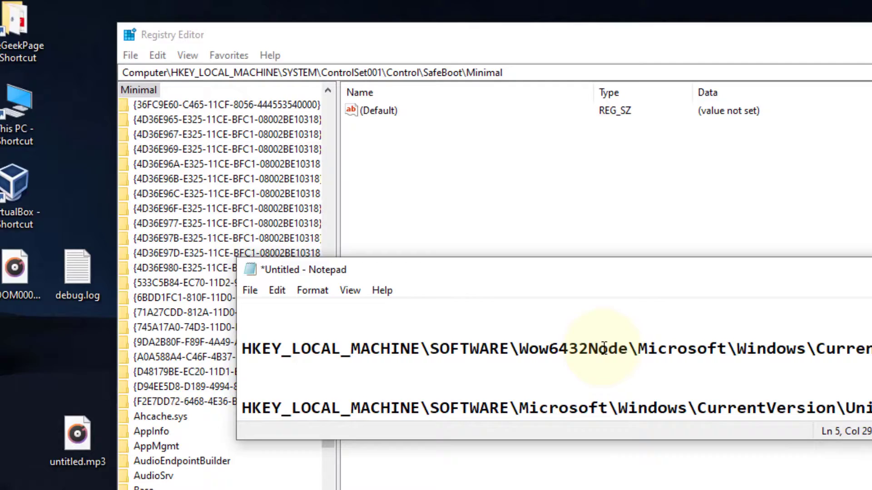
{"action": "left_click_drag", "start_coordinate": [832, 396], "coordinate": [718, 410]}
{"action": "double_click", "coordinate": [384, 321]}
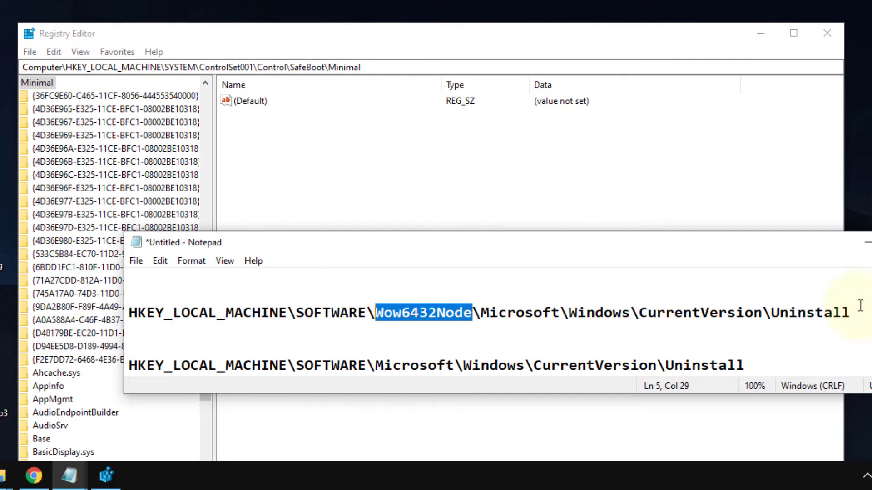
{"action": "left_click_drag", "start_coordinate": [856, 311], "coordinate": [137, 310]}
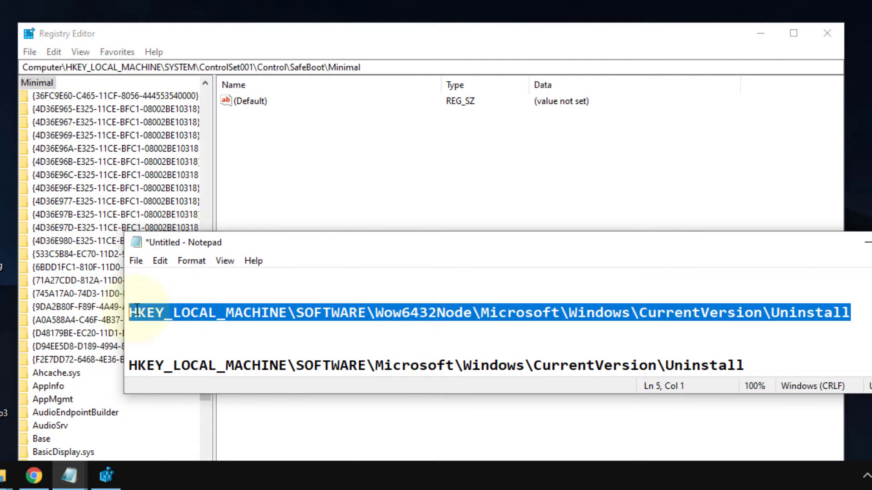
{"action": "right_click", "coordinate": [151, 313]}
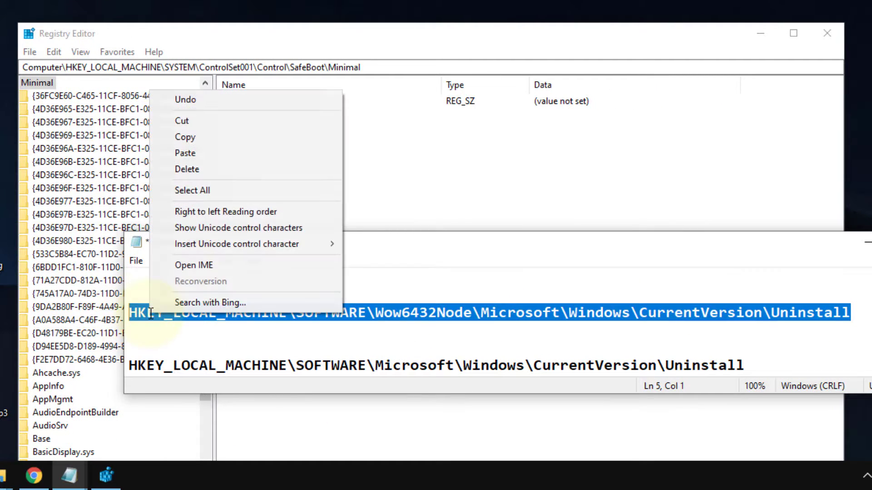
{"action": "left_click", "coordinate": [192, 136]}
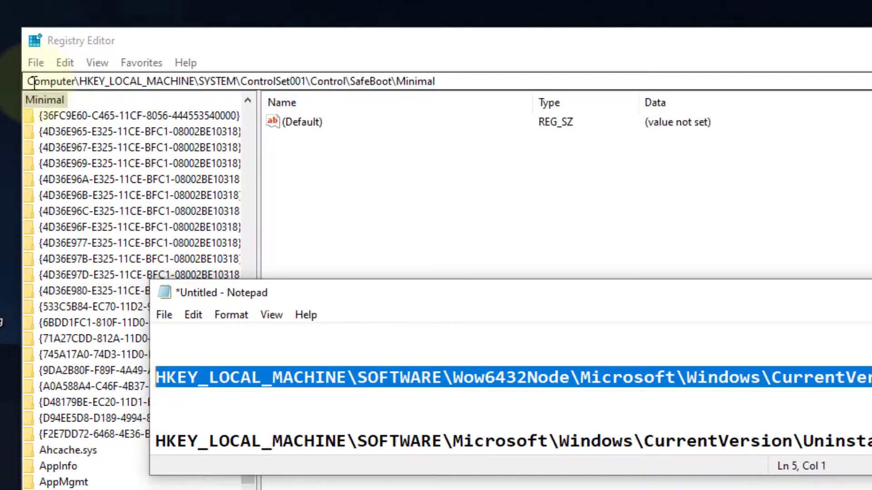
Replace the Registry Editor address with the copied Wow6432Node Uninstall path
{"action": "left_click", "coordinate": [57, 67]}
{"action": "left_click", "coordinate": [65, 67]}
{"action": "left_click_drag", "start_coordinate": [116, 121], "coordinate": [808, 121]}
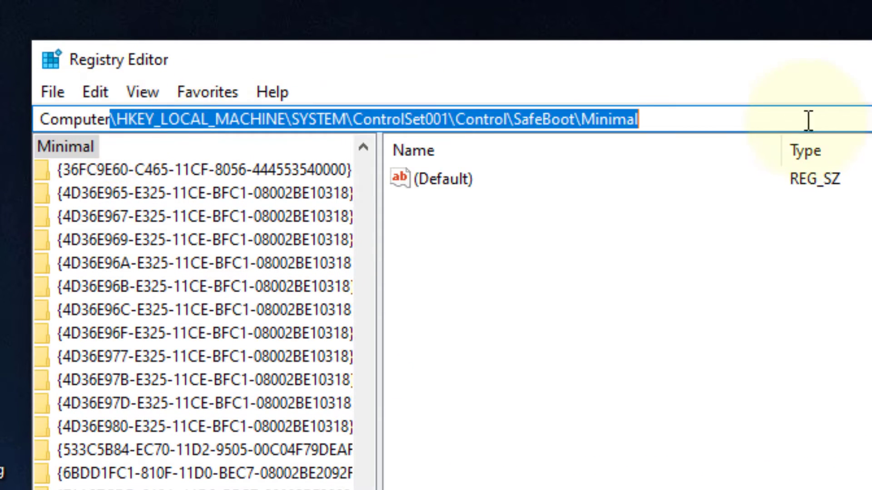
{"action": "left_click", "coordinate": [106, 120]}
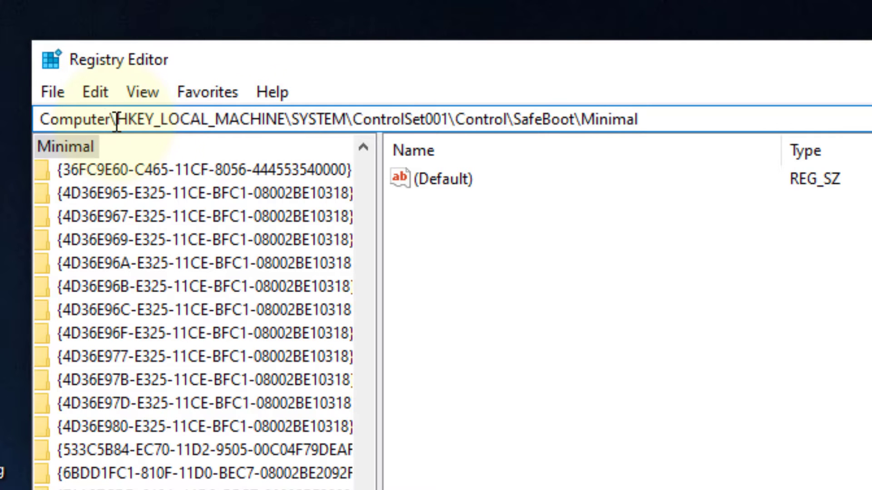
{"action": "left_click_drag", "start_coordinate": [115, 119], "coordinate": [559, 121]}
{"action": "right_click", "coordinate": [556, 120]}
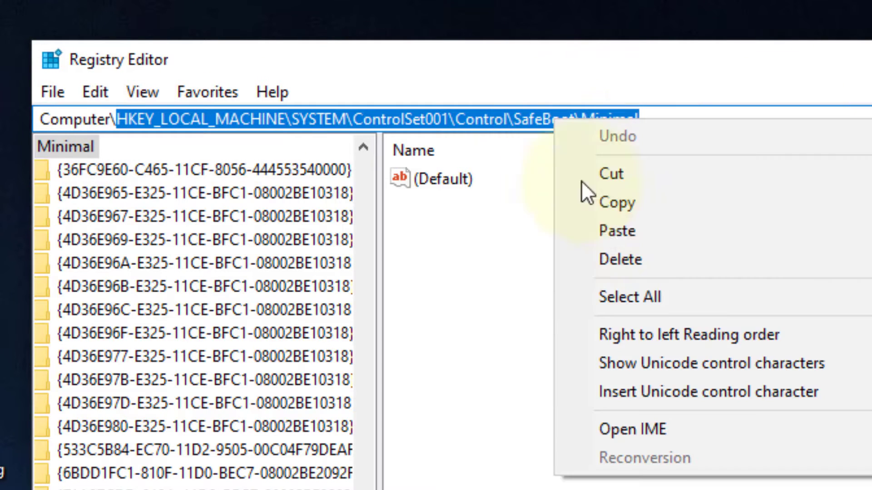
{"action": "left_click", "coordinate": [598, 230]}
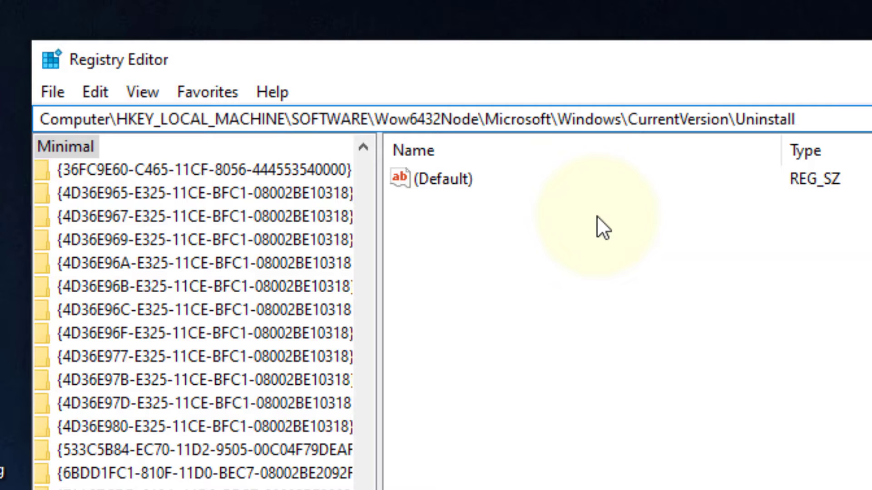
Open the Uninstall key and browse GUID entries: Google Update Helper, GameInput, Visual C++ 2008, OpenOffice 4.1.7
{"action": "key", "text": "Return"}
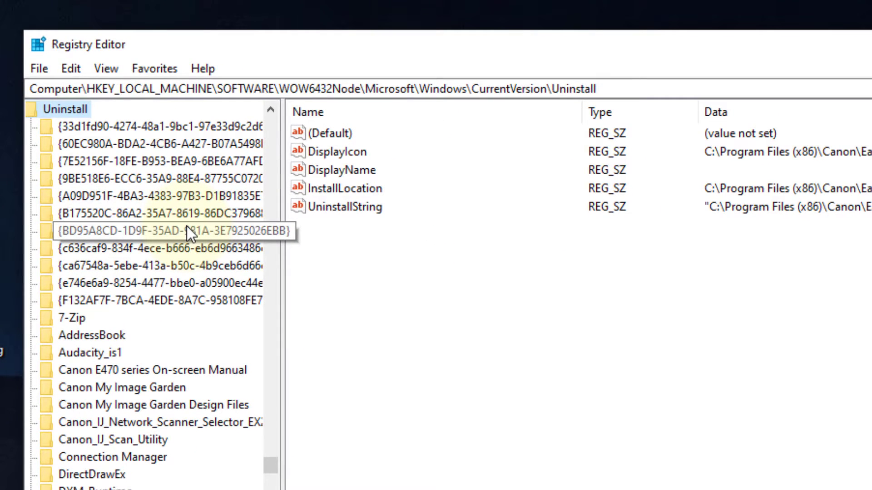
{"action": "left_click", "coordinate": [192, 130]}
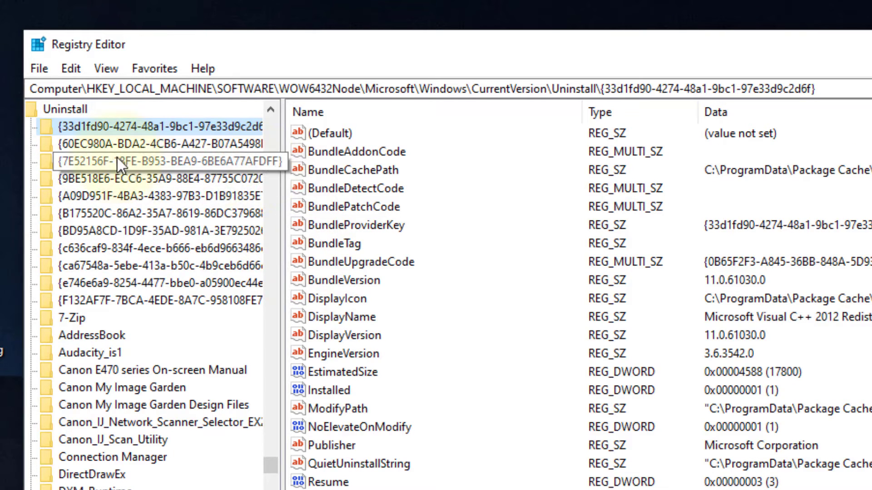
{"action": "left_click", "coordinate": [159, 143]}
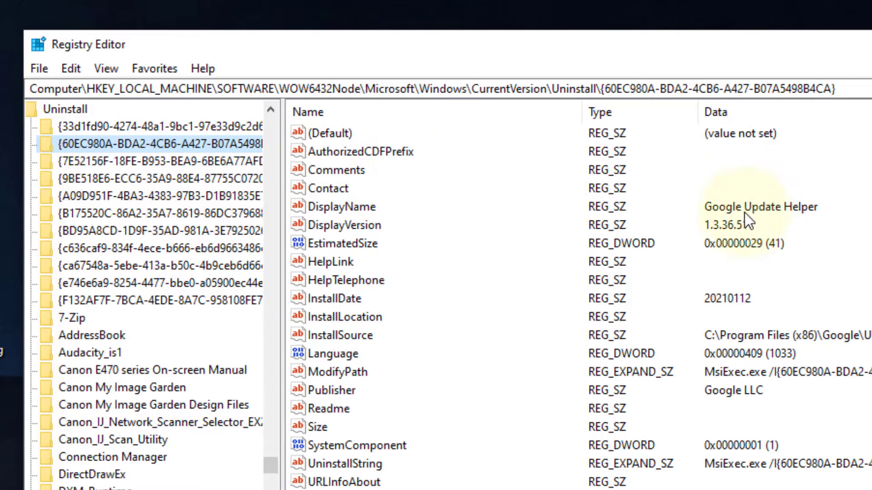
{"action": "left_click", "coordinate": [195, 162]}
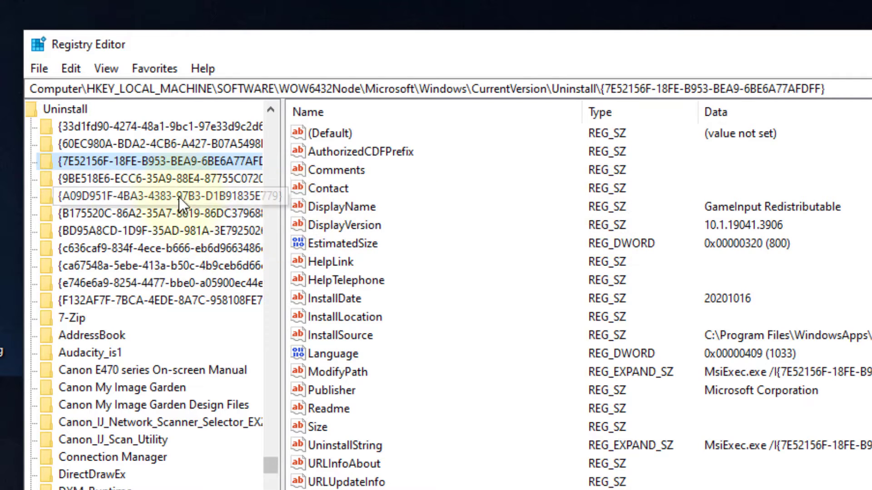
{"action": "left_click", "coordinate": [176, 178]}
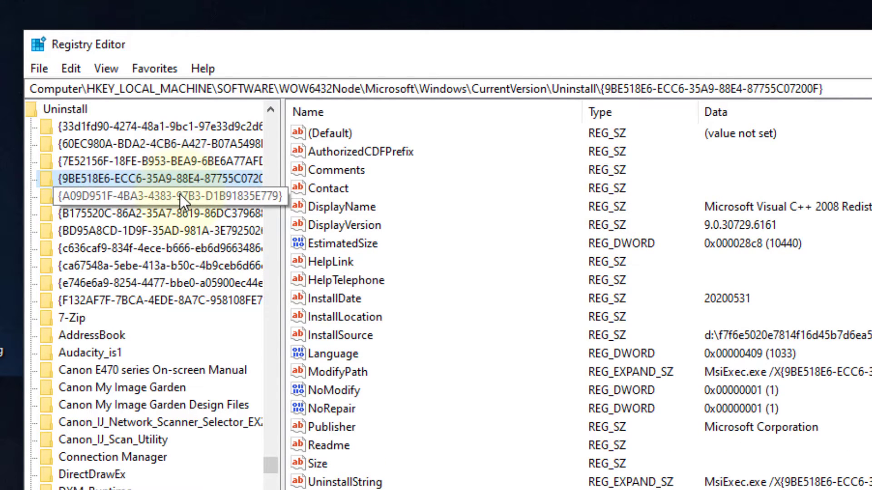
{"action": "left_click", "coordinate": [180, 195]}
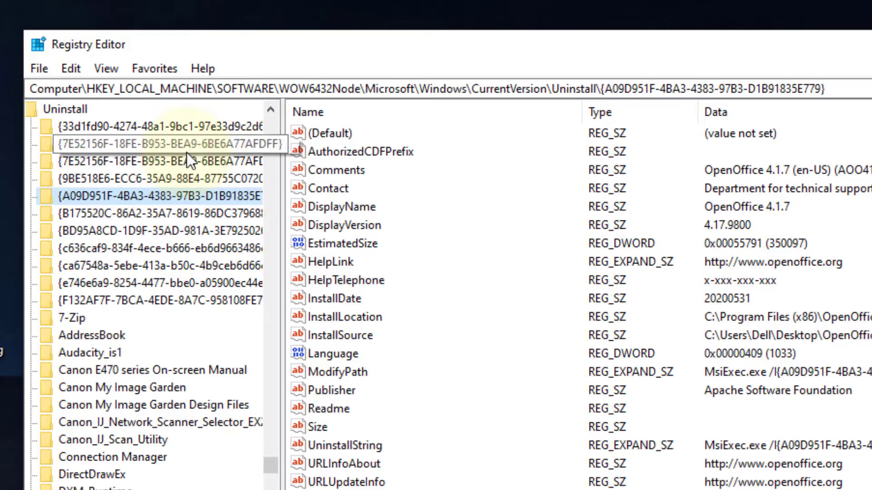
Return to the Google Update Helper {60EC980A-...} entry and confirm it via its DisplayName value
{"action": "left_click", "coordinate": [187, 152]}
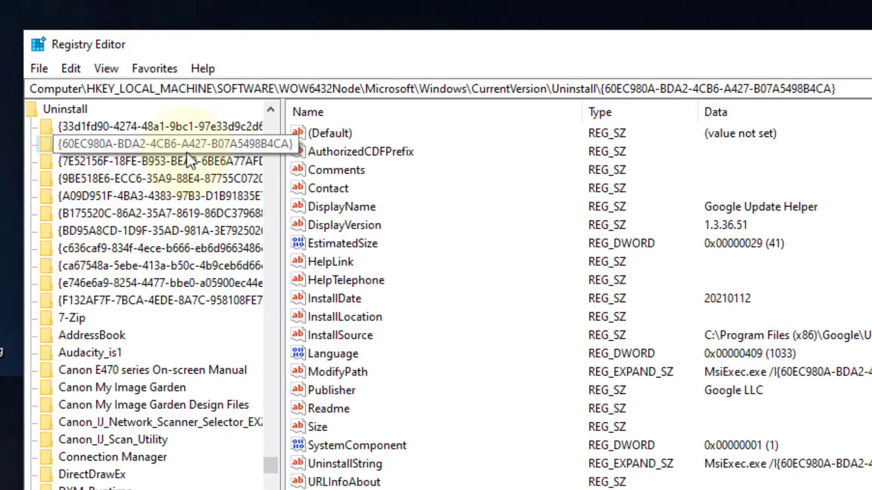
{"action": "left_click", "coordinate": [680, 225]}
{"action": "left_click", "coordinate": [351, 204]}
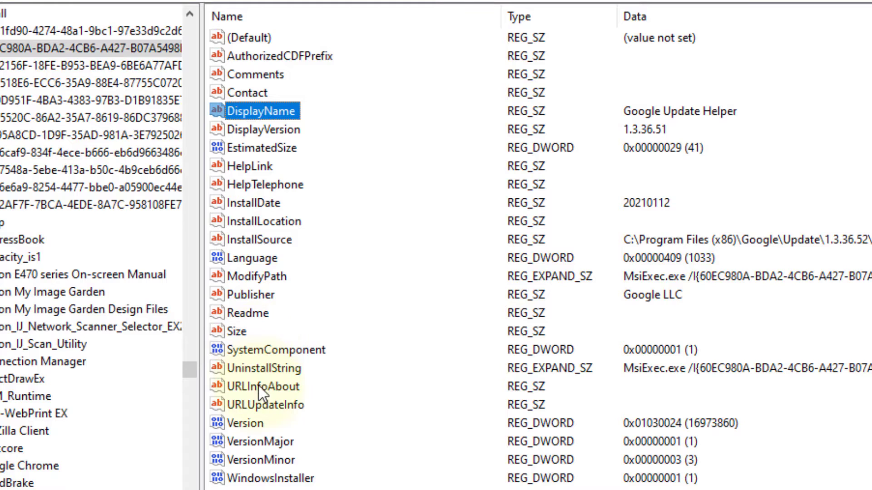
Copy the MsiExec.exe command from Google Update Helper's UninstallString value data
{"action": "left_click", "coordinate": [266, 370]}
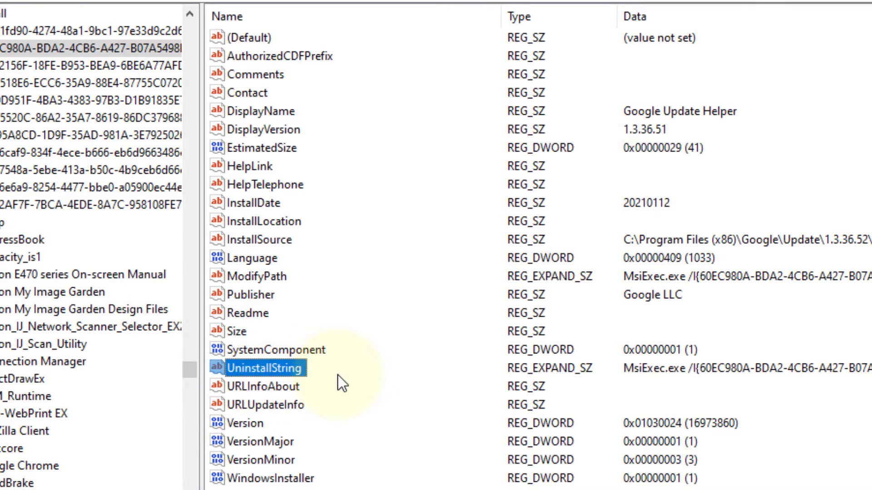
{"action": "double_click", "coordinate": [288, 369]}
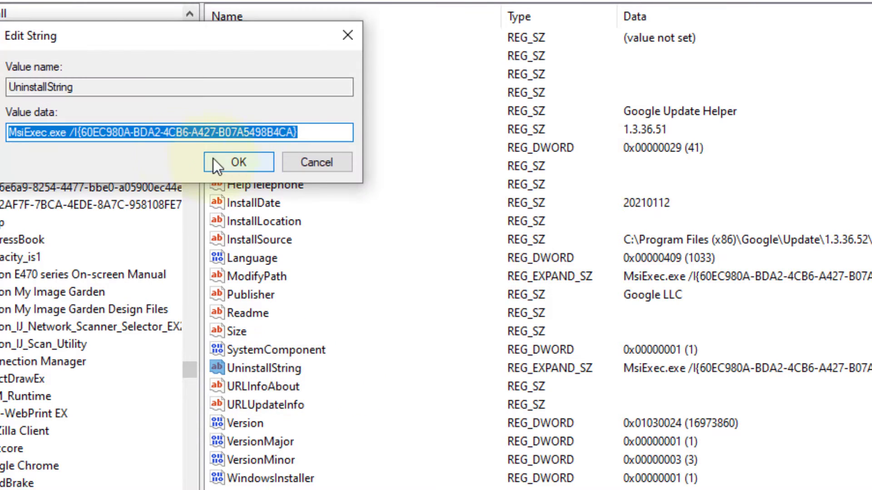
{"action": "left_click", "coordinate": [84, 133]}
{"action": "left_click_drag", "start_coordinate": [16, 133], "coordinate": [298, 134]}
{"action": "right_click", "coordinate": [287, 138]}
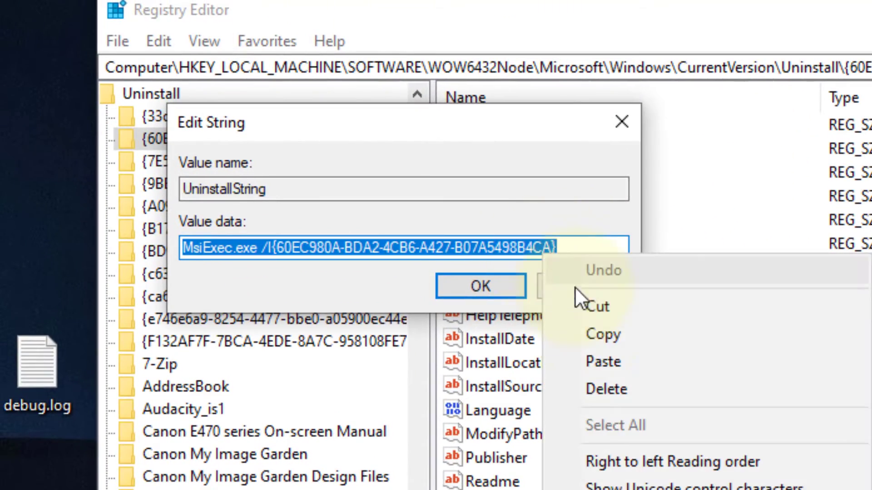
{"action": "left_click", "coordinate": [598, 335]}
Run Command Prompt as administrator and paste the MsiExec uninstall command at the prompt
{"action": "left_click", "coordinate": [259, 462]}
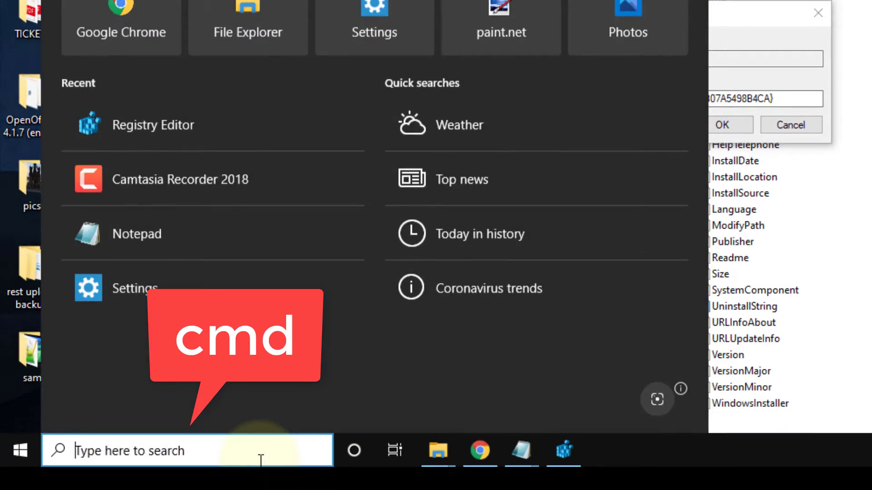
{"action": "type", "text": "cmd"}
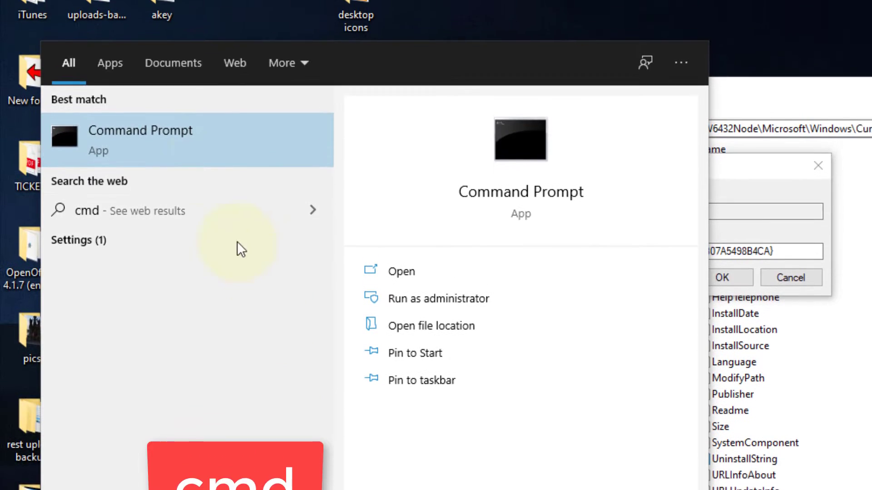
{"action": "right_click", "coordinate": [191, 19]}
{"action": "left_click", "coordinate": [266, 175]}
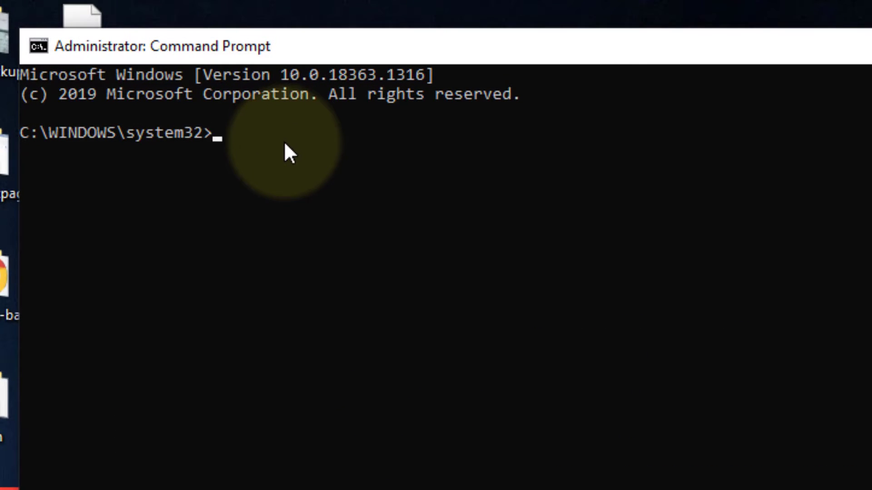
{"action": "right_click", "coordinate": [293, 41]}
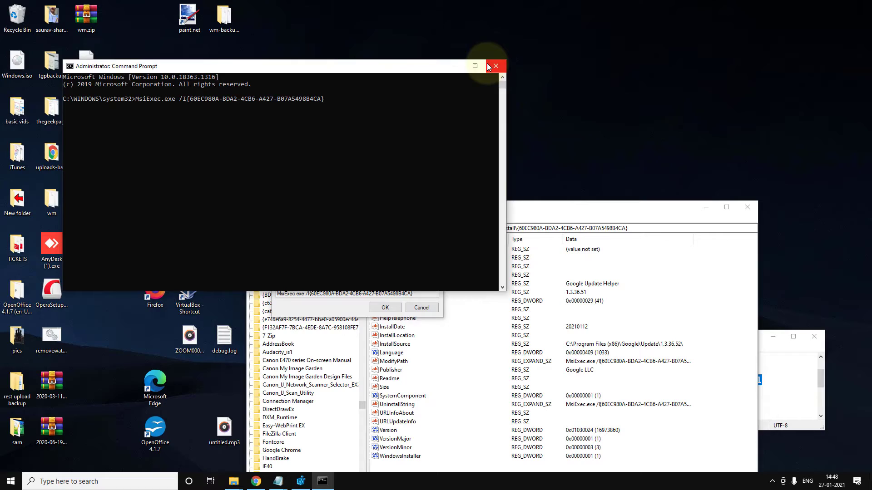
Close the Command Prompt, cancel the Edit String dialog, and return to the Notepad notes
{"action": "left_click", "coordinate": [497, 66]}
{"action": "left_click", "coordinate": [422, 309]}
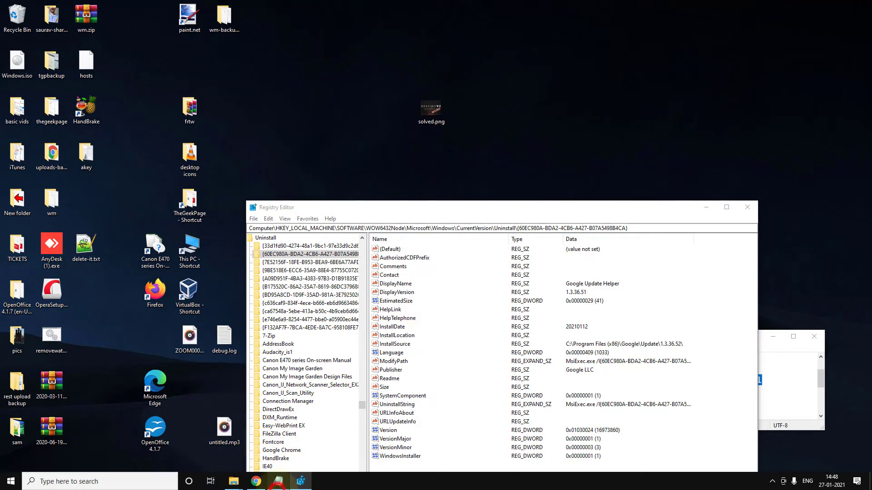
{"action": "mouse_move", "coordinate": [278, 480]}
{"action": "left_click", "coordinate": [296, 454]}
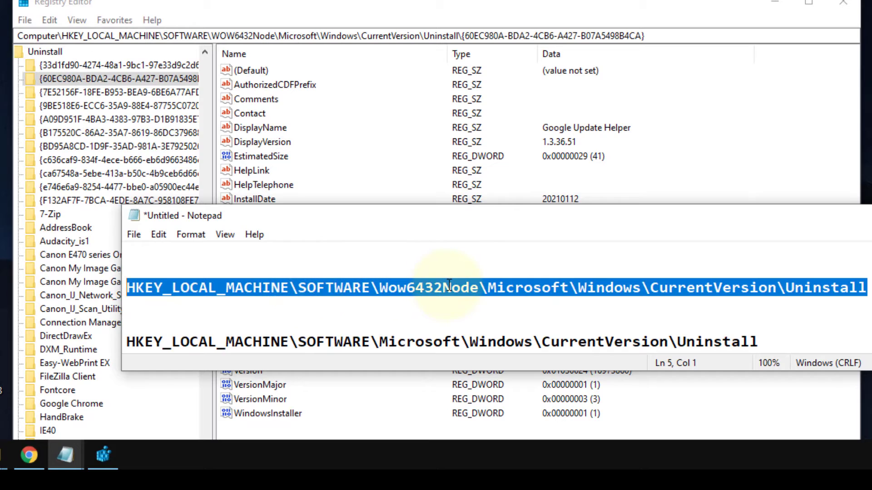
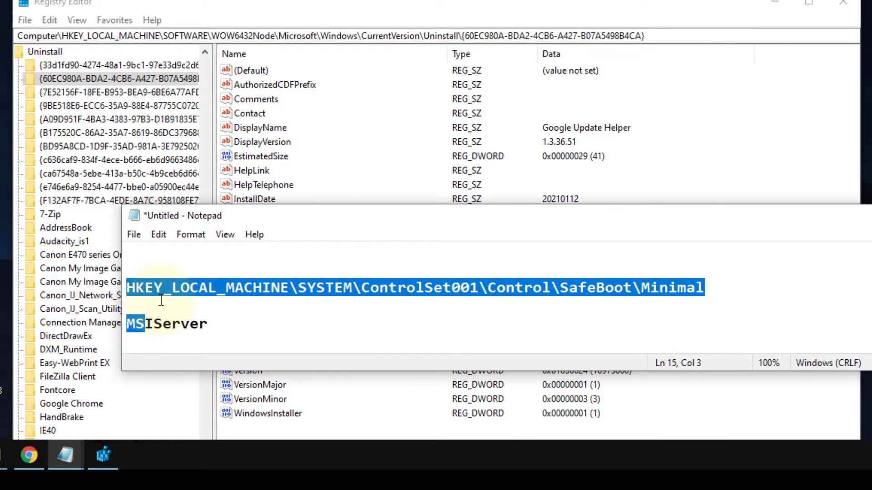
Highlight the standard Microsoft\Windows\CurrentVersion\Uninstall path line in the Notepad notes
{"action": "scroll", "coordinate": [161, 300], "scroll_direction": "up", "scroll_amount": 2}
{"action": "left_click", "coordinate": [306, 306]}
{"action": "left_click", "coordinate": [135, 305]}
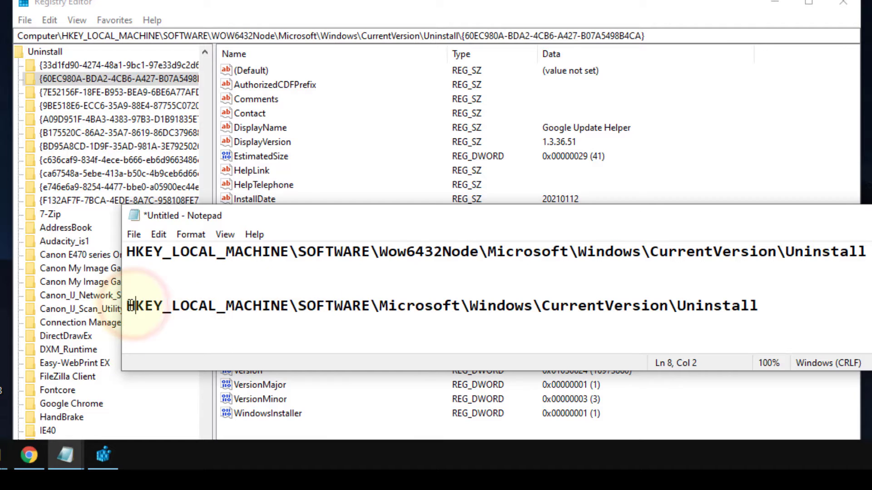
{"action": "left_click_drag", "start_coordinate": [129, 306], "coordinate": [763, 305]}
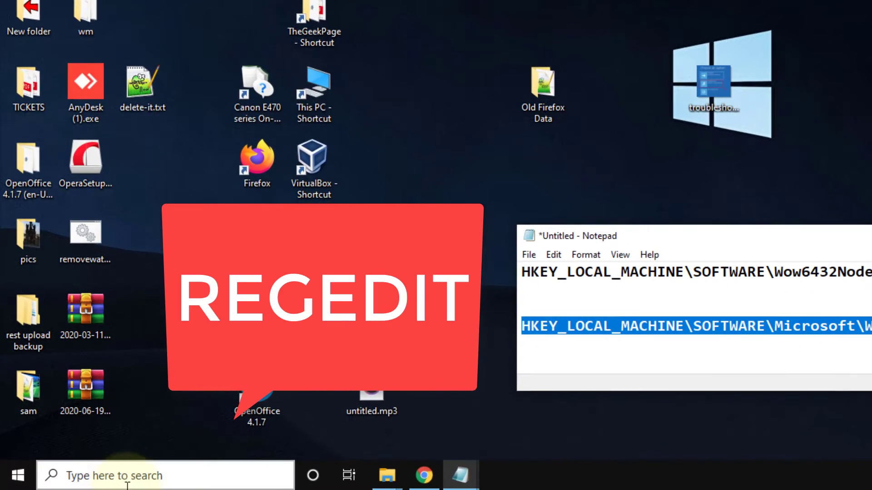
Launch Registry Editor by searching 'regedit' from the taskbar
{"action": "left_click", "coordinate": [108, 478]}
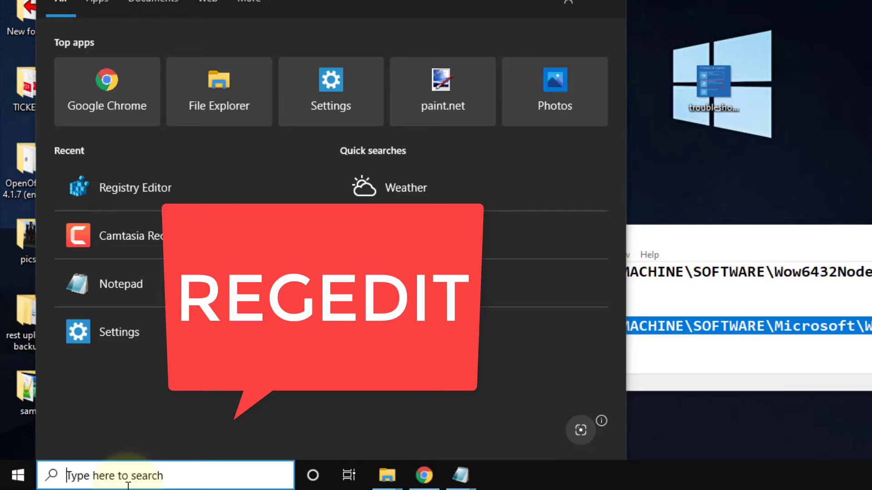
{"action": "type", "text": "regedit"}
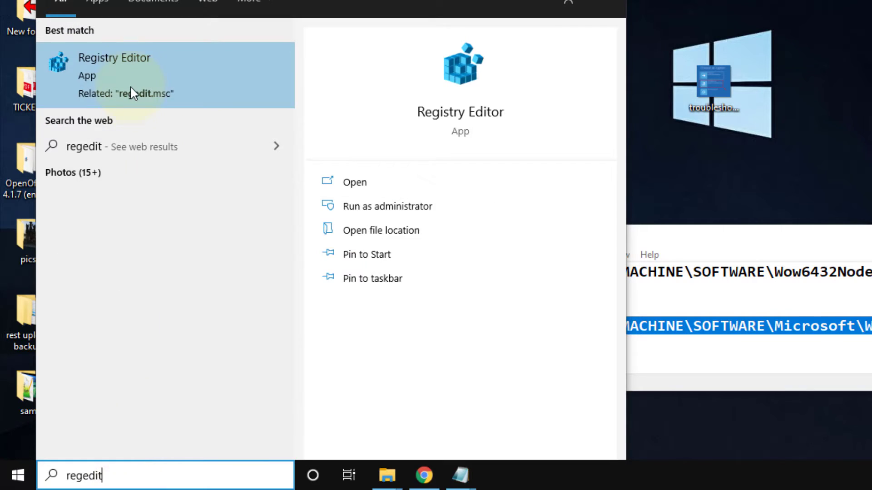
{"action": "left_click", "coordinate": [131, 75]}
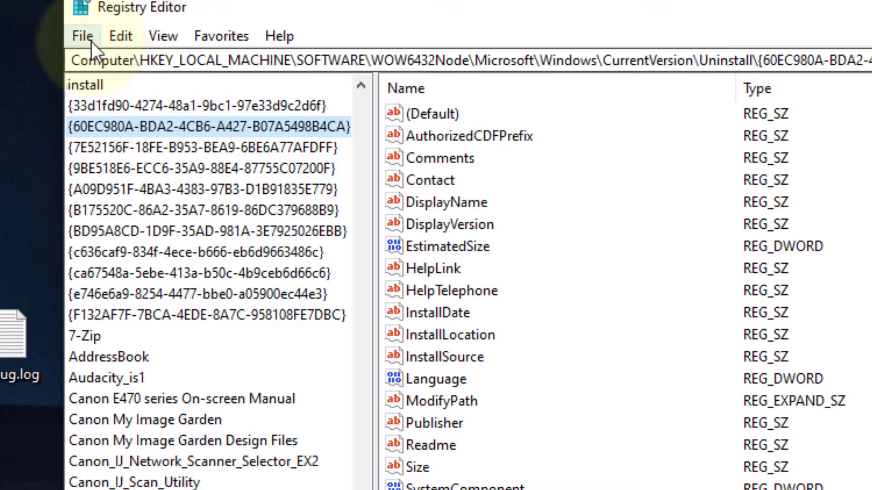
Export a registry backup file named backup11 to the Documents folder
{"action": "left_click", "coordinate": [90, 40]}
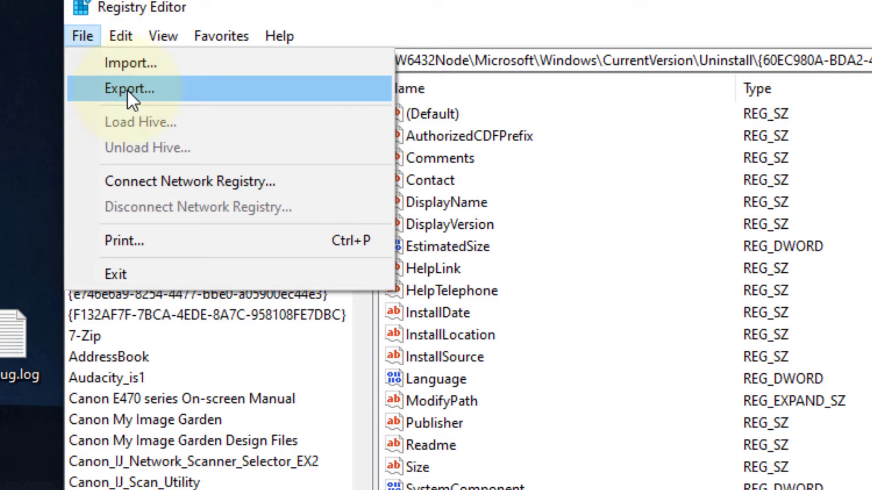
{"action": "left_click", "coordinate": [154, 91]}
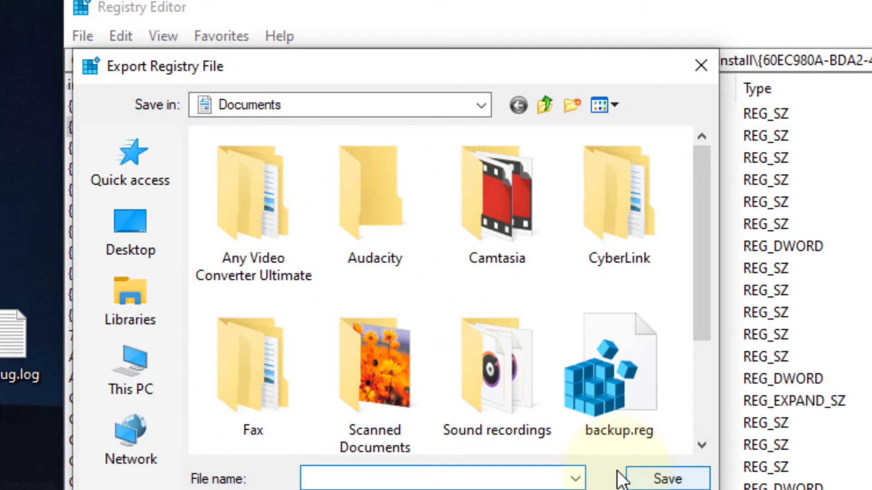
{"action": "type", "text": "backup"}
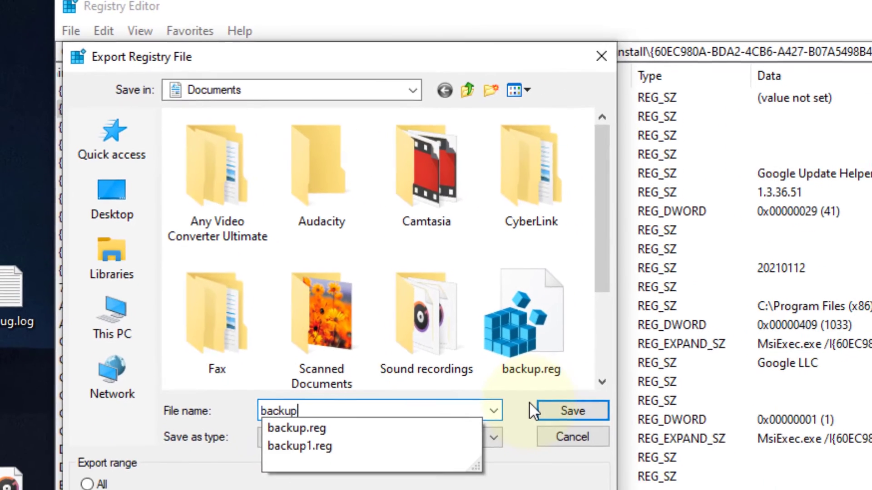
{"action": "type", "text": "11"}
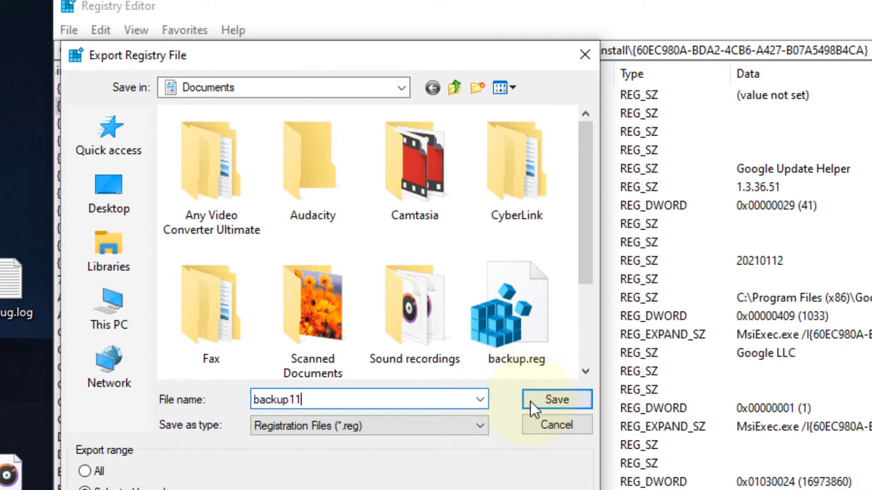
{"action": "left_click", "coordinate": [531, 402]}
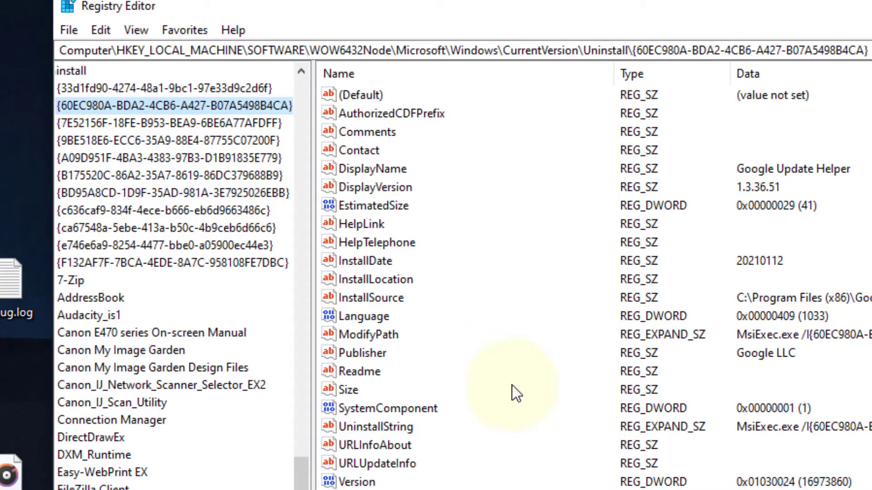
{"action": "left_click", "coordinate": [66, 31]}
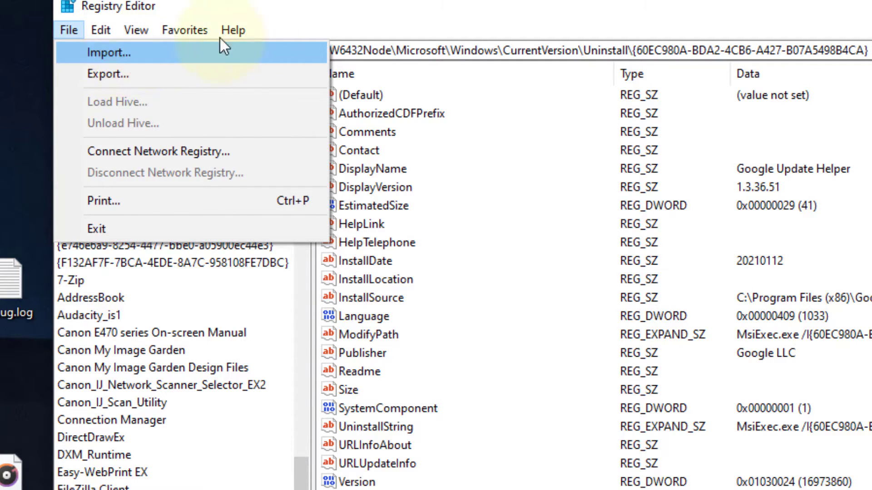
{"action": "left_click", "coordinate": [331, 19]}
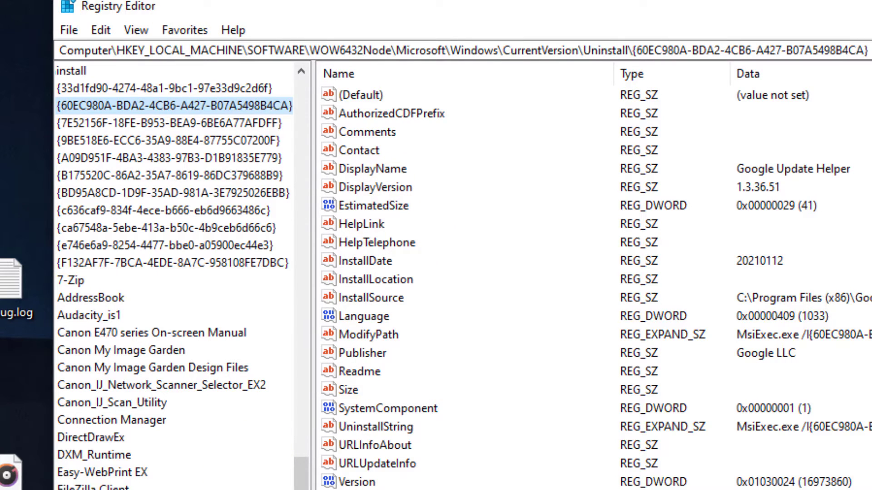
Copy the SafeBoot\Minimal registry path from the Notepad notes
{"action": "key", "text": "alt+Tab"}
{"action": "scroll", "coordinate": [387, 382], "scroll_direction": "down", "scroll_amount": 1}
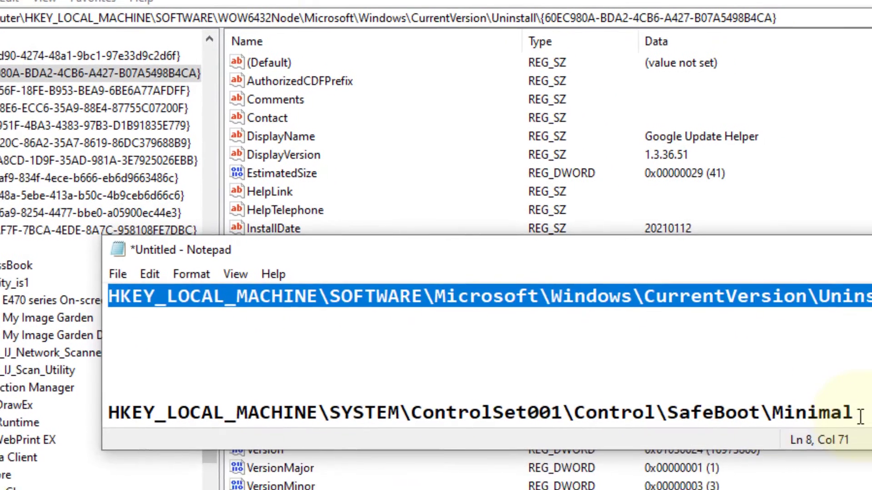
{"action": "left_click_drag", "start_coordinate": [870, 445], "coordinate": [837, 453]}
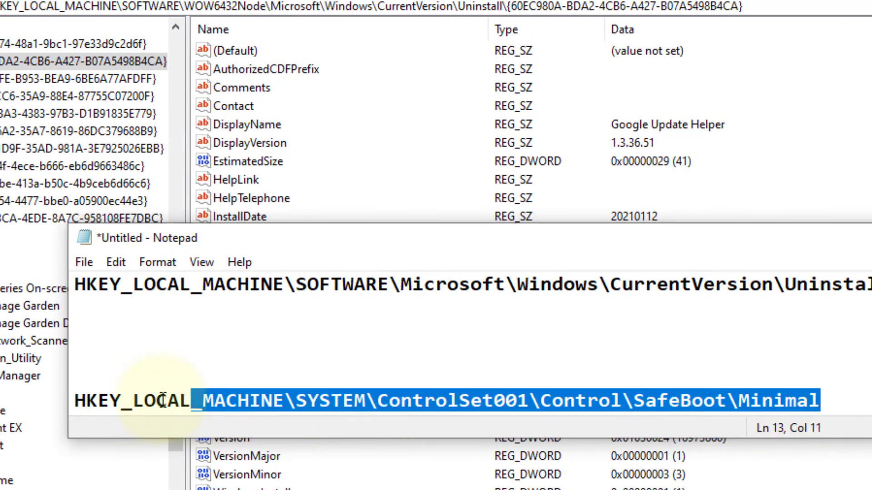
{"action": "left_click_drag", "start_coordinate": [162, 400], "coordinate": [68, 404]}
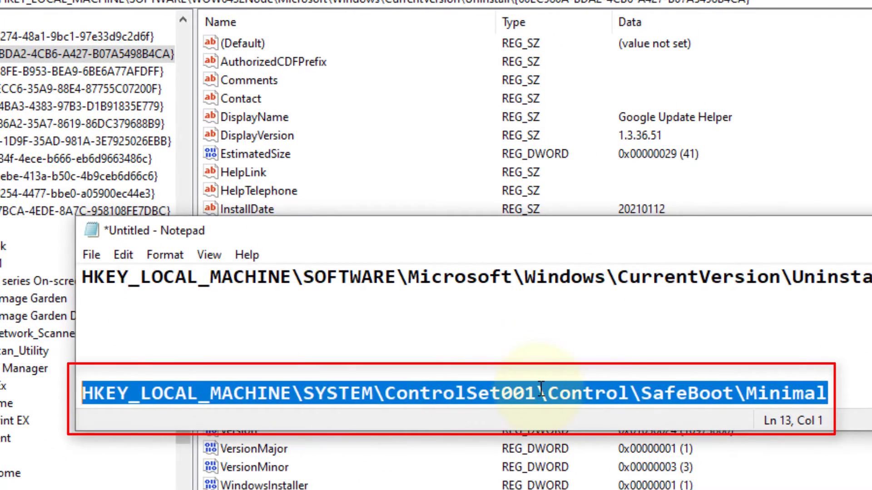
{"action": "right_click", "coordinate": [540, 390]}
{"action": "left_click", "coordinate": [606, 159]}
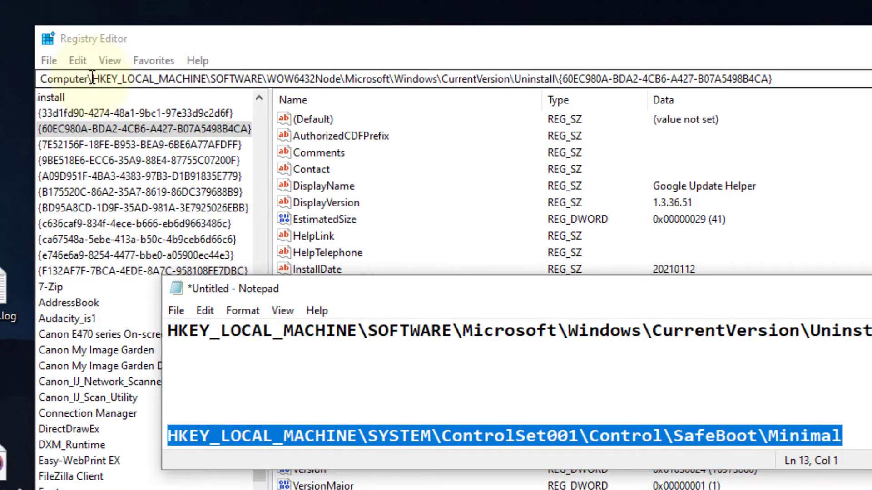
Navigate to HKEY_LOCAL_MACHINE\SYSTEM\ControlSet001\Control\SafeBoot\Minimal and widen the key tree
{"action": "left_click", "coordinate": [92, 78]}
{"action": "left_click_drag", "start_coordinate": [92, 79], "coordinate": [781, 78]}
{"action": "right_click", "coordinate": [618, 78]}
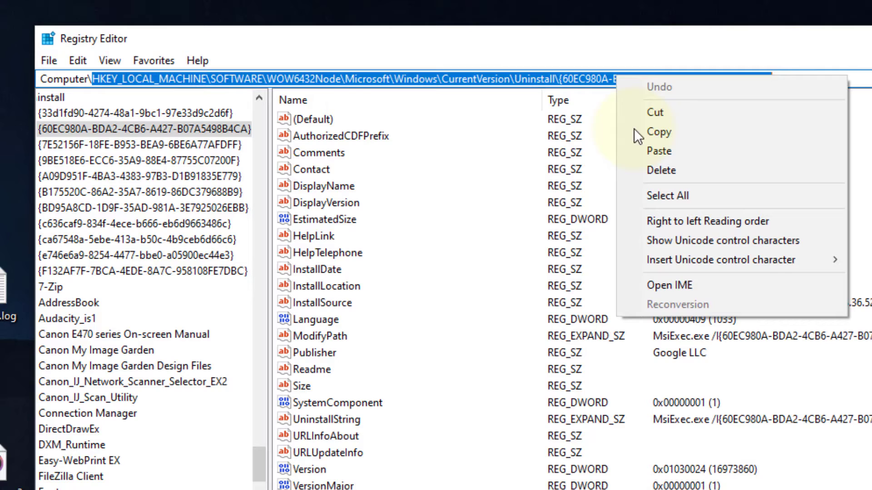
{"action": "left_click", "coordinate": [642, 152]}
{"action": "key", "text": "Return"}
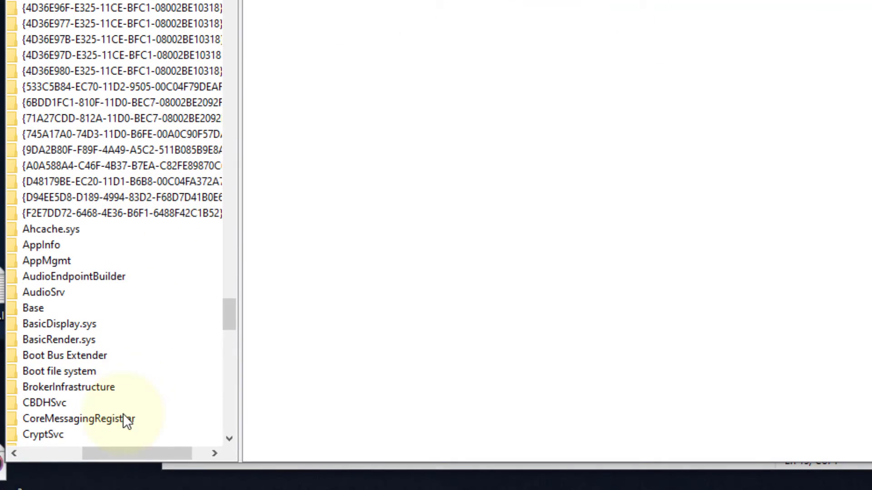
{"action": "left_click_drag", "start_coordinate": [128, 457], "coordinate": [109, 454]}
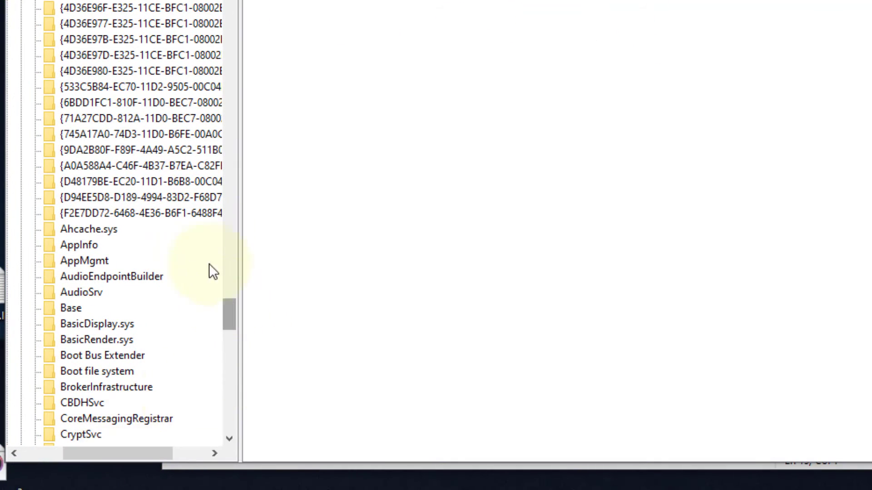
{"action": "left_click_drag", "start_coordinate": [241, 165], "coordinate": [385, 162]}
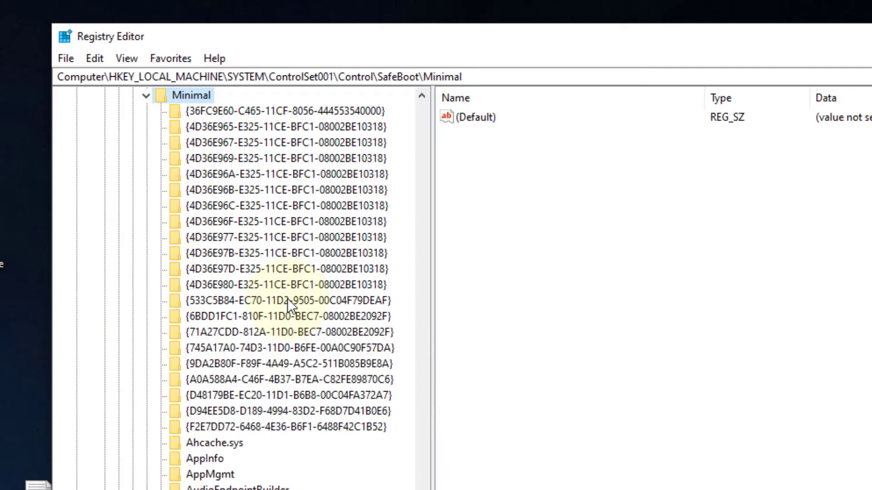
Create a new subkey named MSIServer under the Minimal key
{"action": "right_click", "coordinate": [208, 95]}
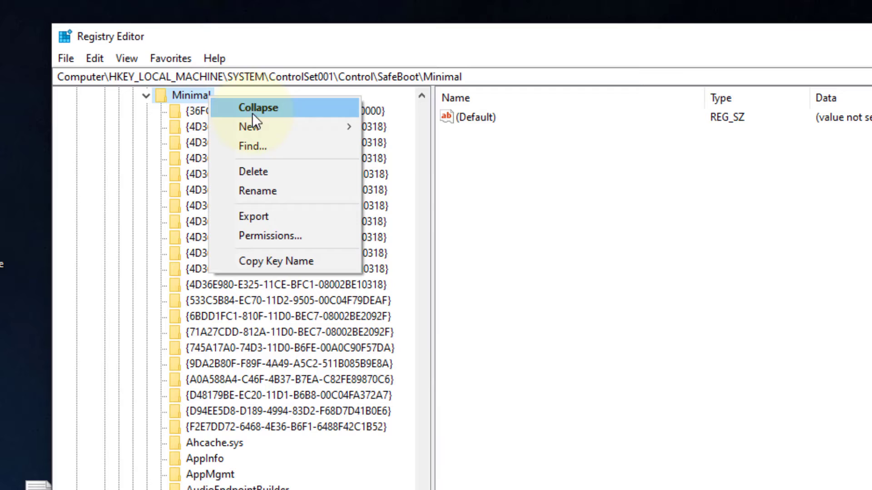
{"action": "mouse_move", "coordinate": [303, 125]}
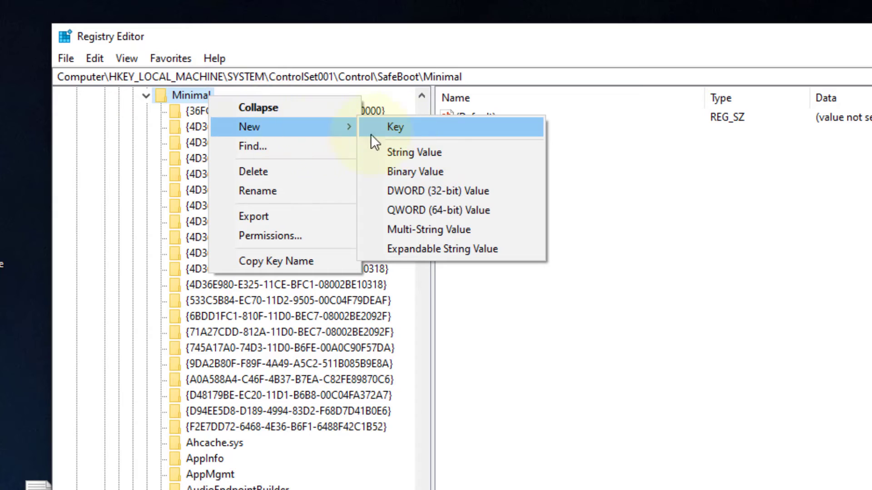
{"action": "left_click", "coordinate": [190, 96]}
{"action": "right_click", "coordinate": [198, 96]}
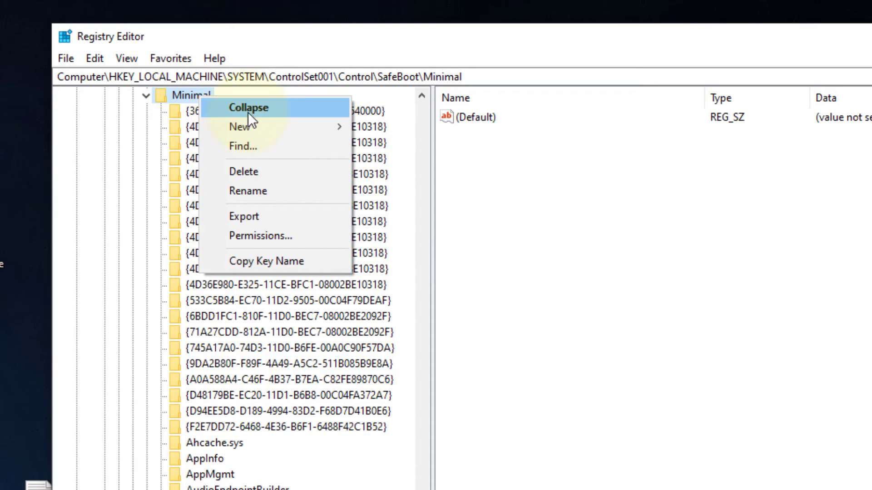
{"action": "left_click", "coordinate": [395, 130]}
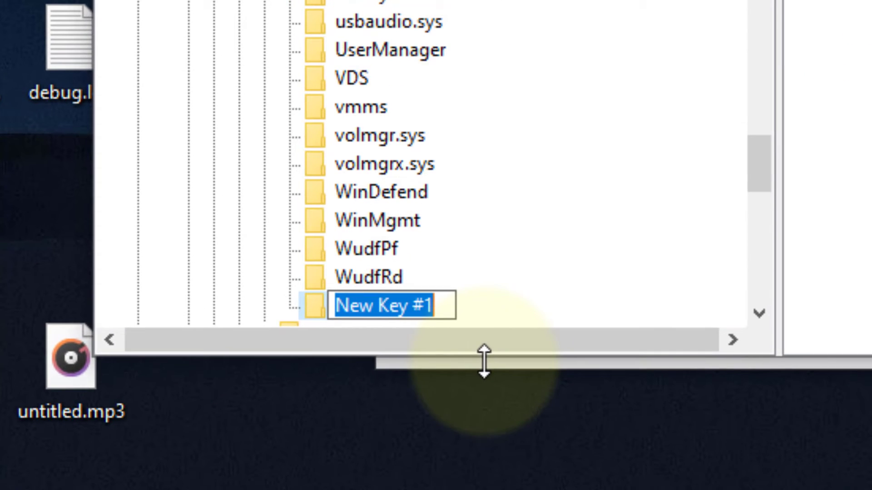
{"action": "type", "text": "MSI"}
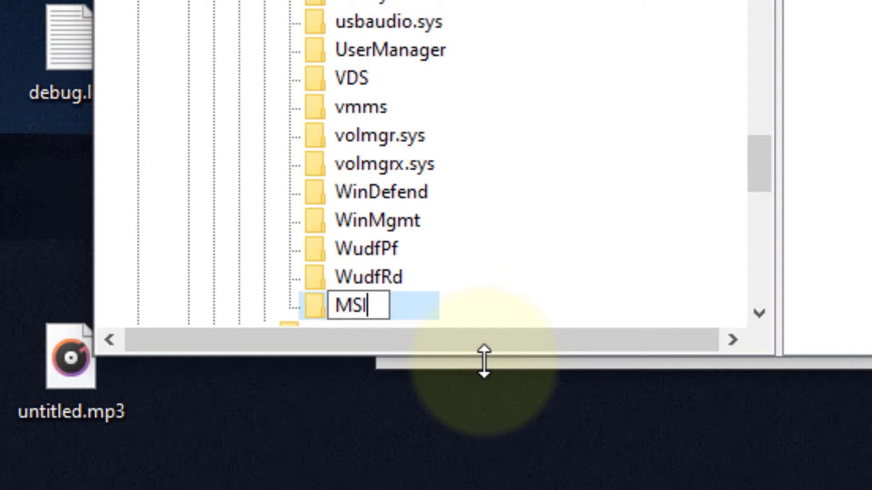
{"action": "type", "text": "Server"}
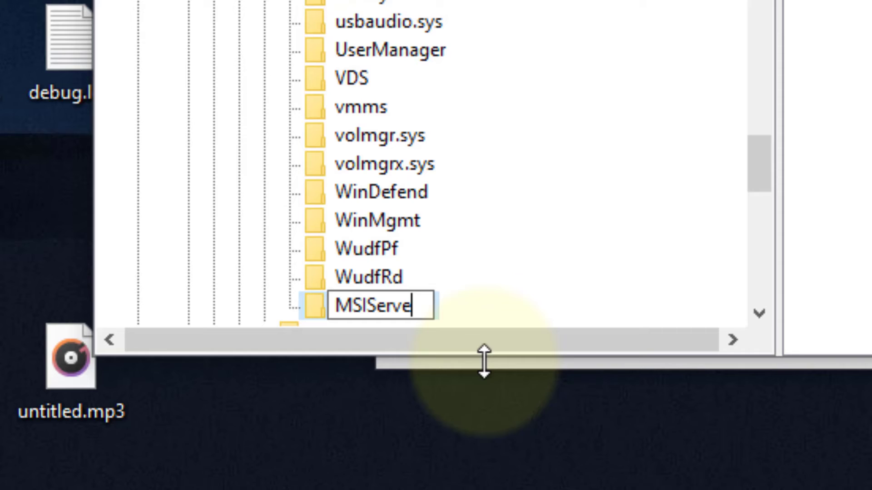
{"action": "left_click", "coordinate": [750, 321]}
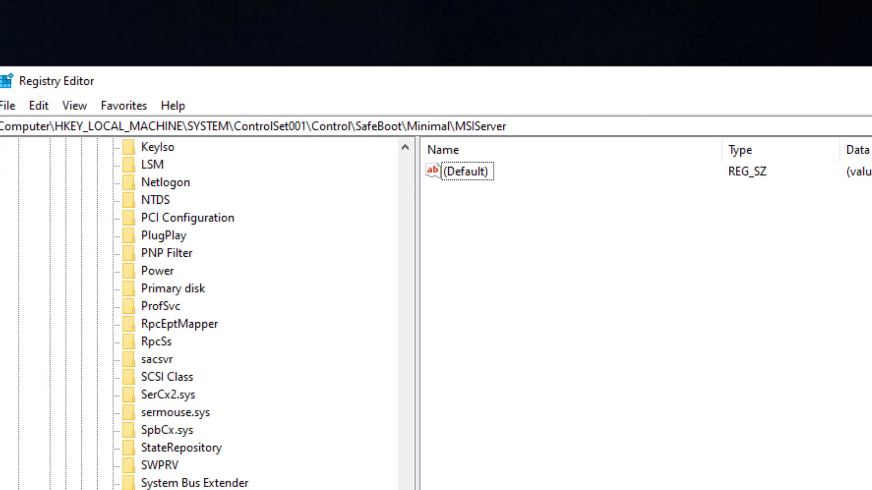
Set the MSIServer key's (Default) value data to 'Service'
{"action": "left_click", "coordinate": [467, 176]}
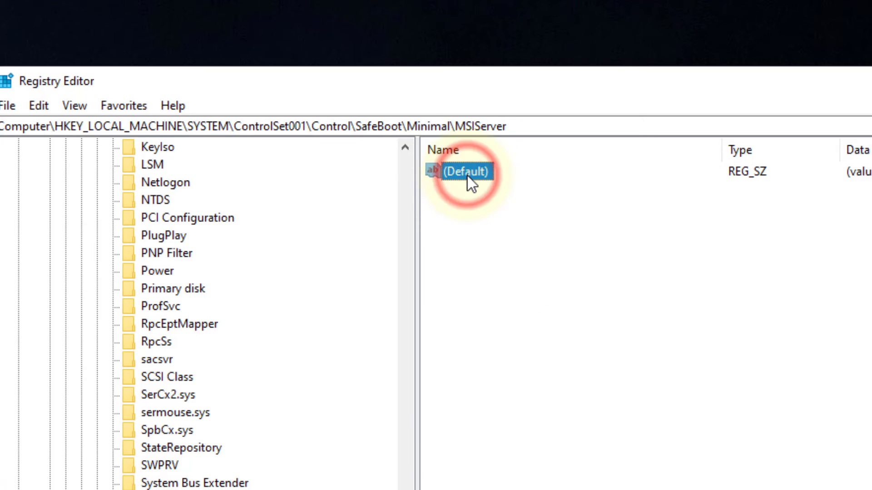
{"action": "scroll", "coordinate": [200, 313], "scroll_direction": "down", "scroll_amount": 2}
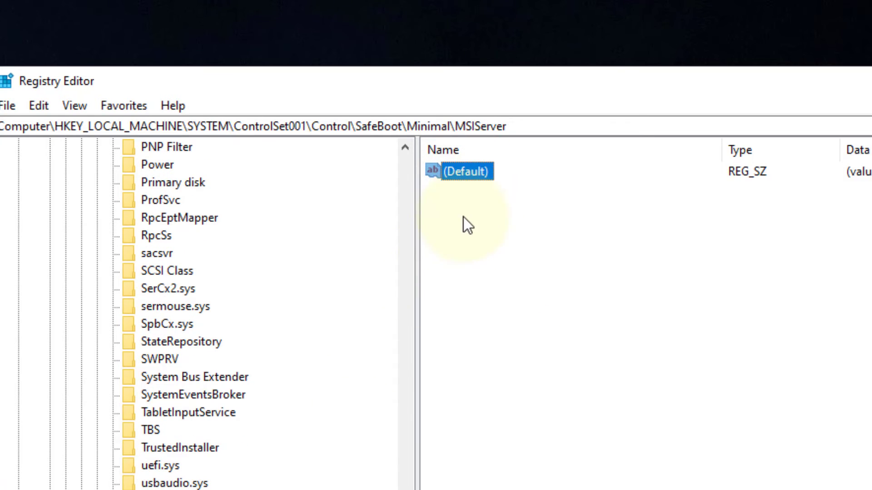
{"action": "double_click", "coordinate": [474, 173]}
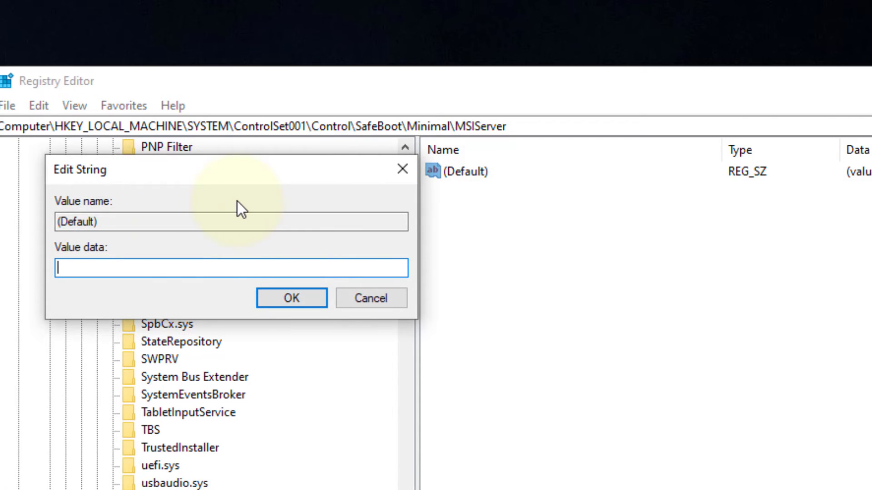
{"action": "type", "text": "Service"}
{"action": "left_click", "coordinate": [278, 298]}
{"action": "left_click", "coordinate": [642, 318]}
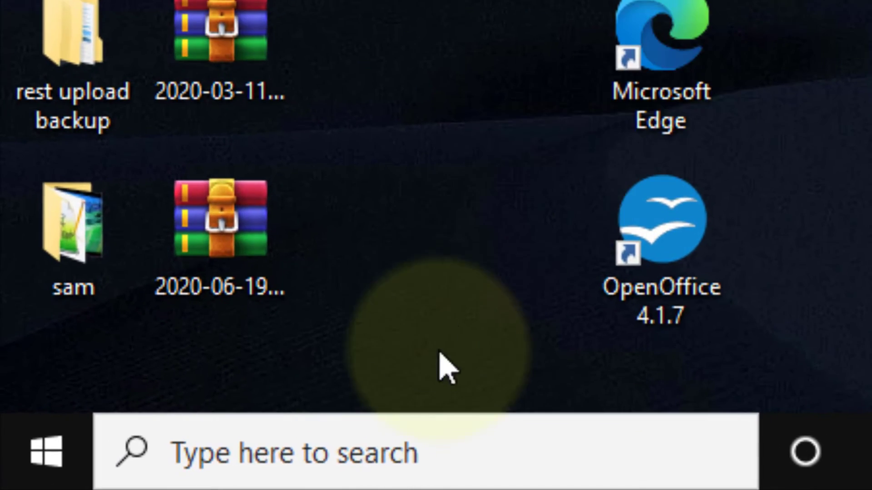
{"action": "left_click", "coordinate": [454, 454]}
{"action": "type", "text": "msco"}
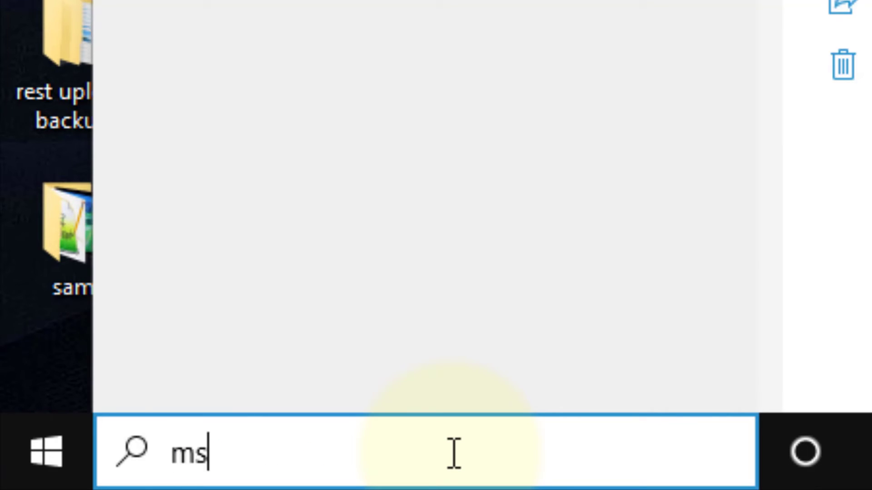
{"action": "type", "text": "nfig"}
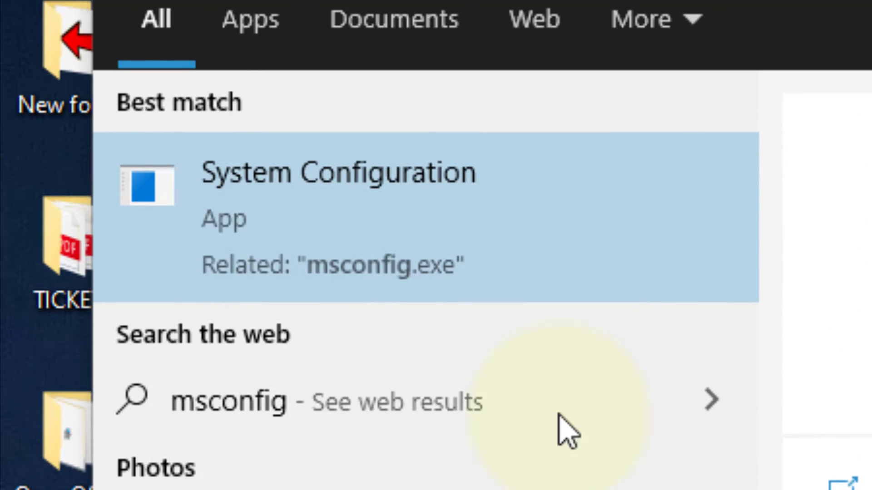
{"action": "left_click", "coordinate": [499, 205]}
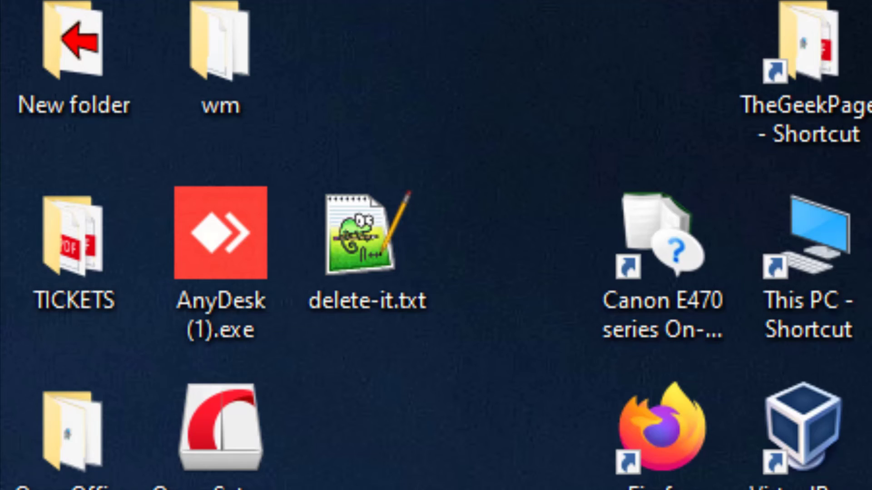
{"action": "left_click", "coordinate": [496, 48]}
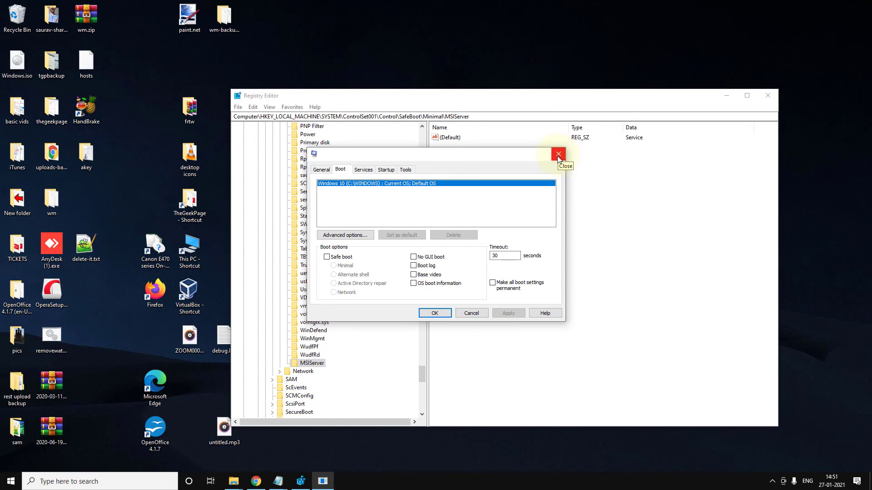
{"action": "left_click", "coordinate": [559, 154]}
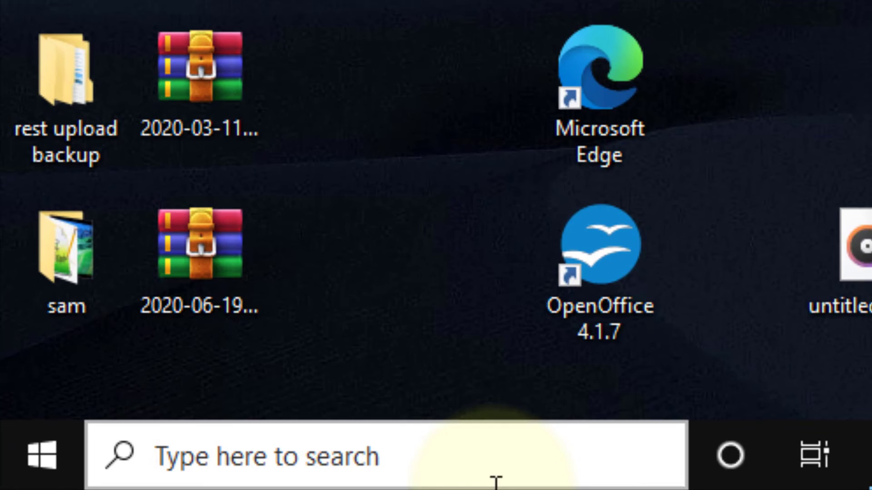
Open User Account Control settings via a 'uac' search and move the slider to Never notify
{"action": "left_click", "coordinate": [128, 486]}
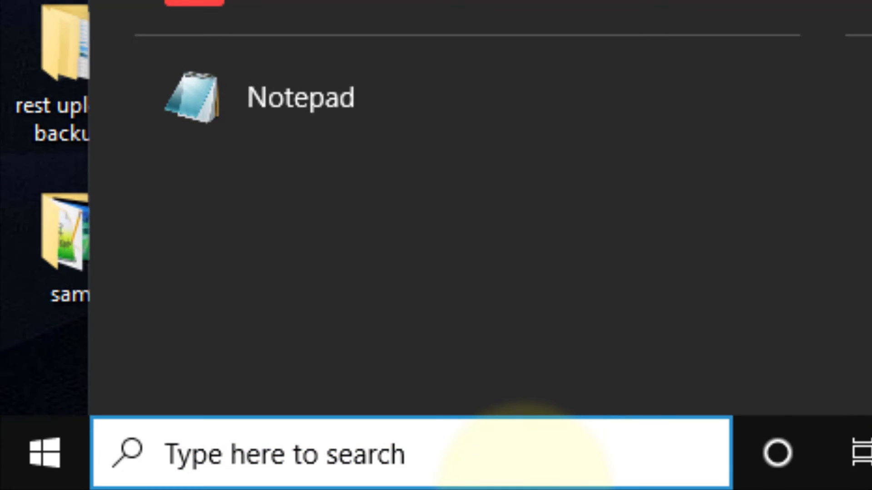
{"action": "type", "text": "uac"}
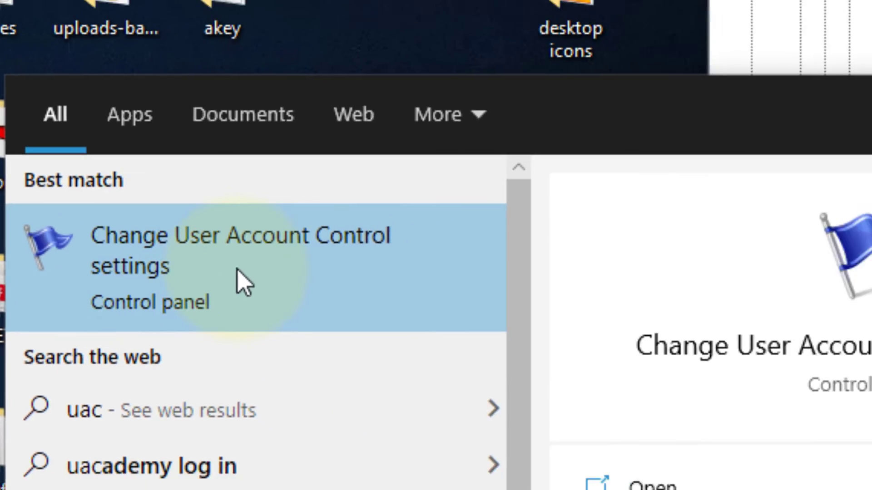
{"action": "left_click", "coordinate": [299, 291]}
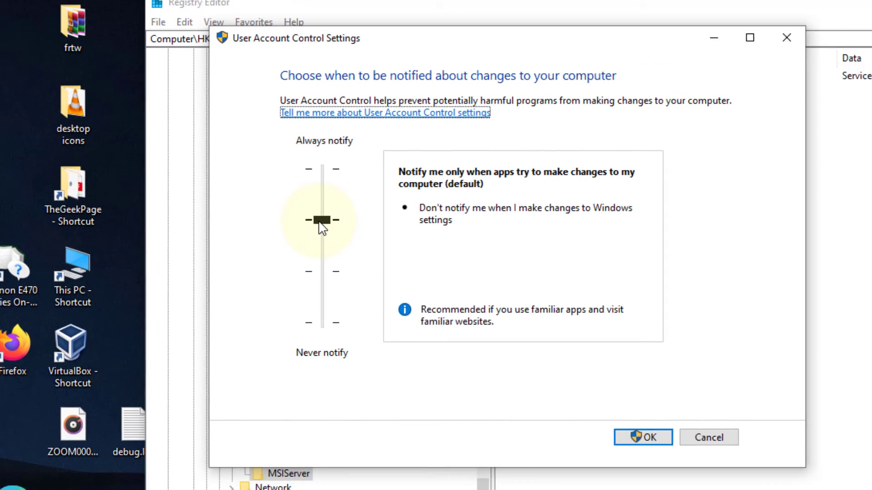
{"action": "left_click_drag", "start_coordinate": [523, 238], "coordinate": [521, 371]}
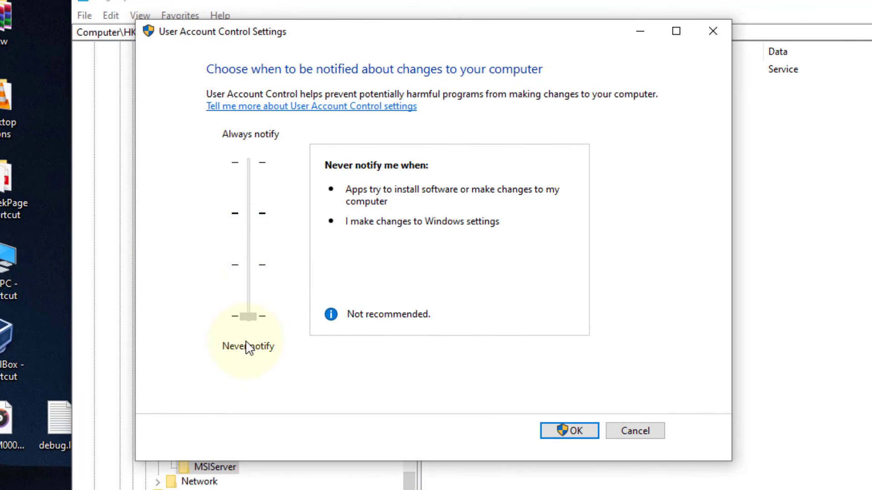
{"action": "left_click_drag", "start_coordinate": [248, 347], "coordinate": [248, 345]}
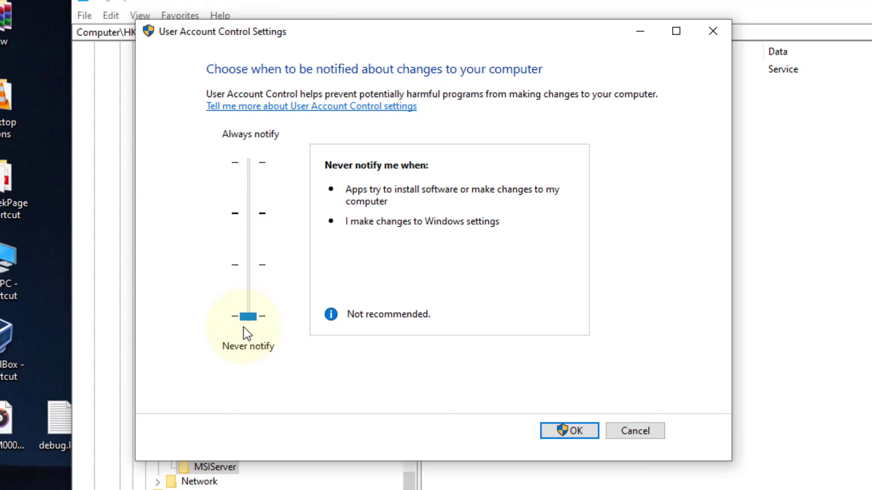